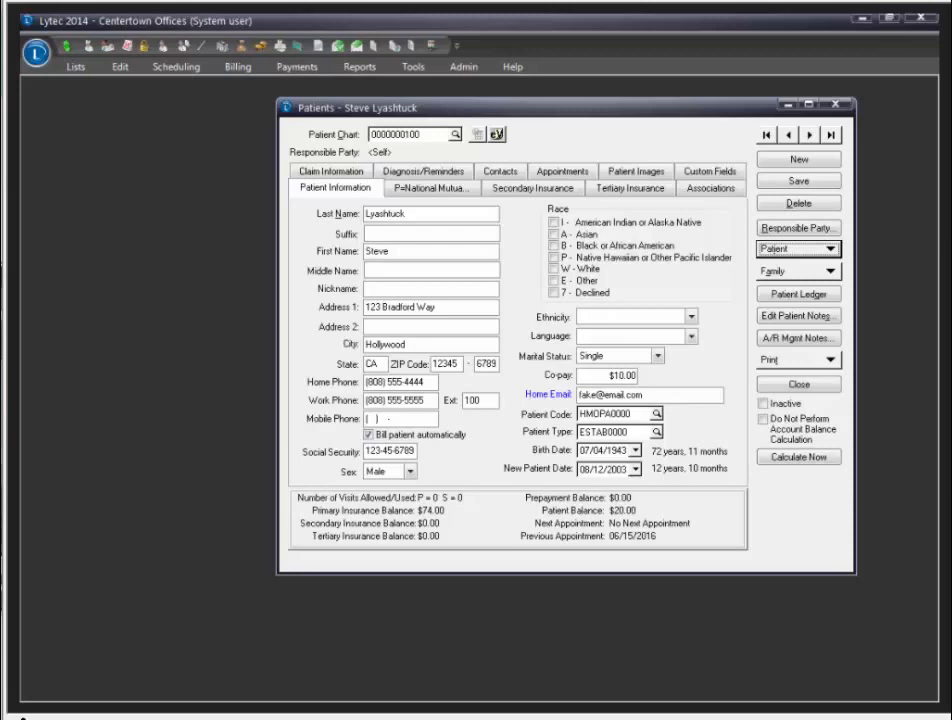
Step: Open this patient's Eligibility Verification results from the Patient dropdown
click(815, 252)
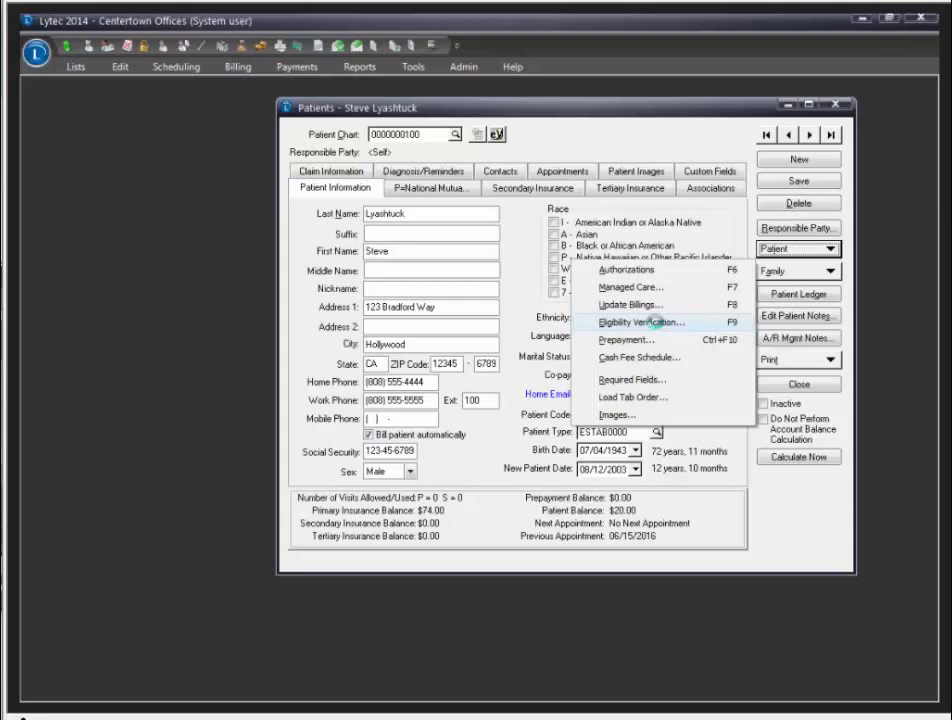
click(657, 323)
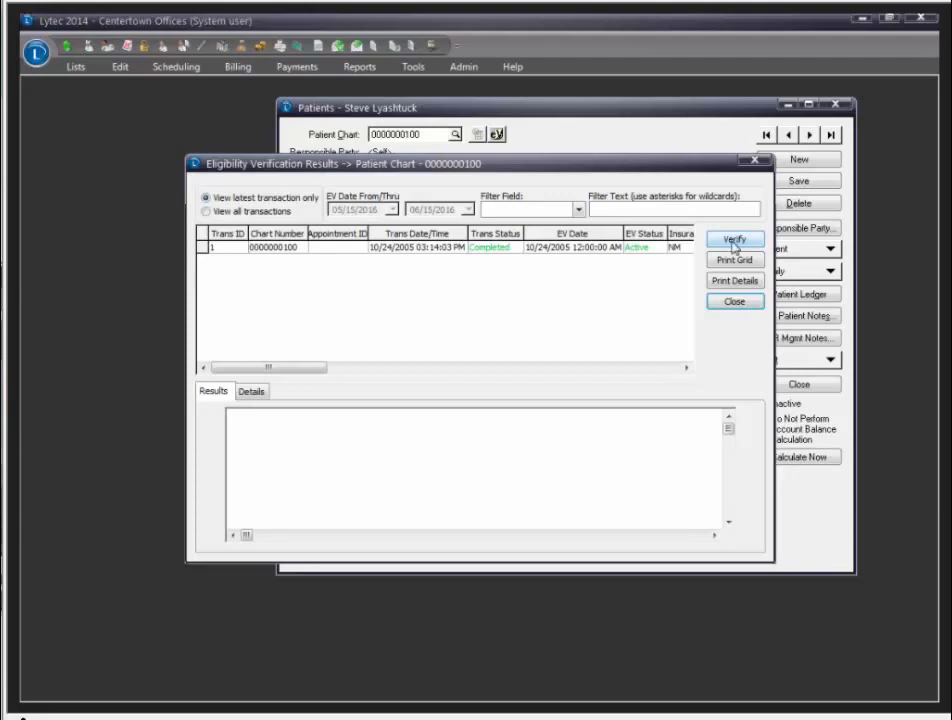
Step: Review the eligibility transaction's coverage results and its detailed record, then return to the summary
click(599, 248)
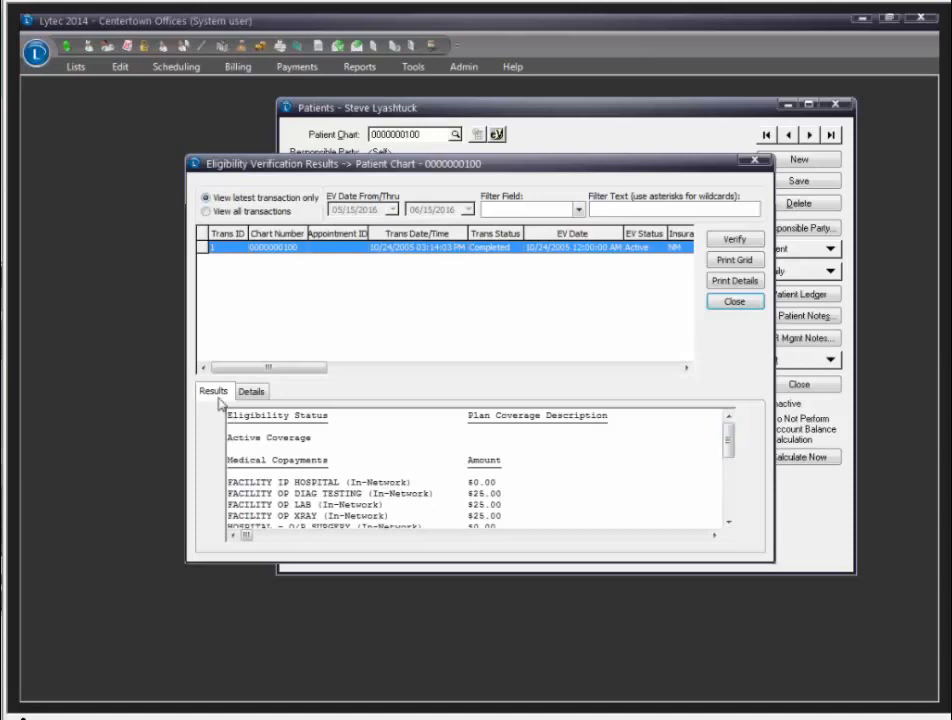
click(251, 391)
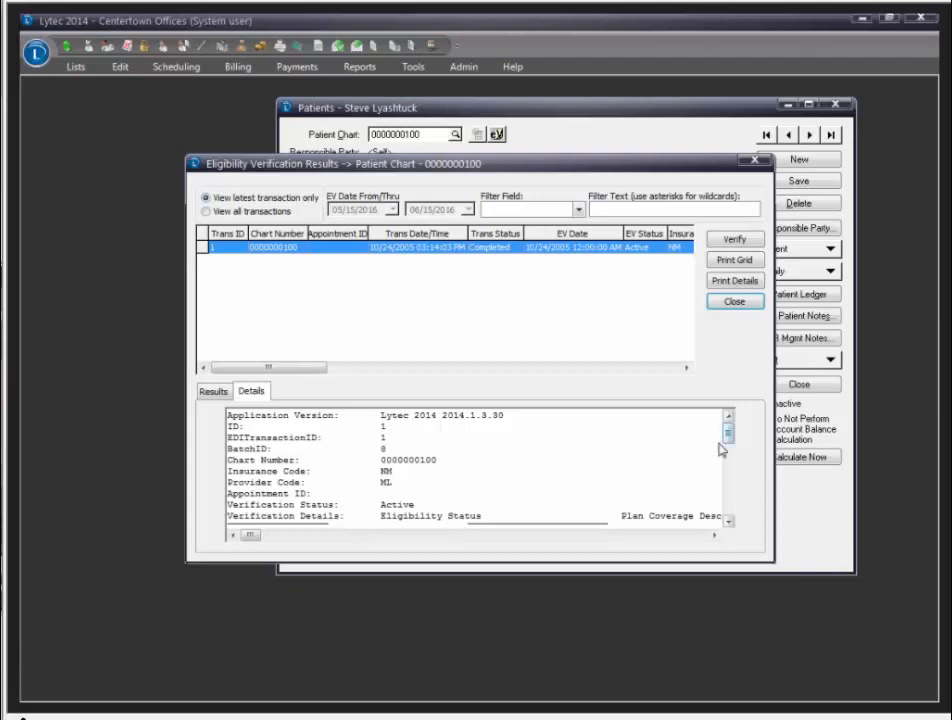
drag(730, 445, 733, 500)
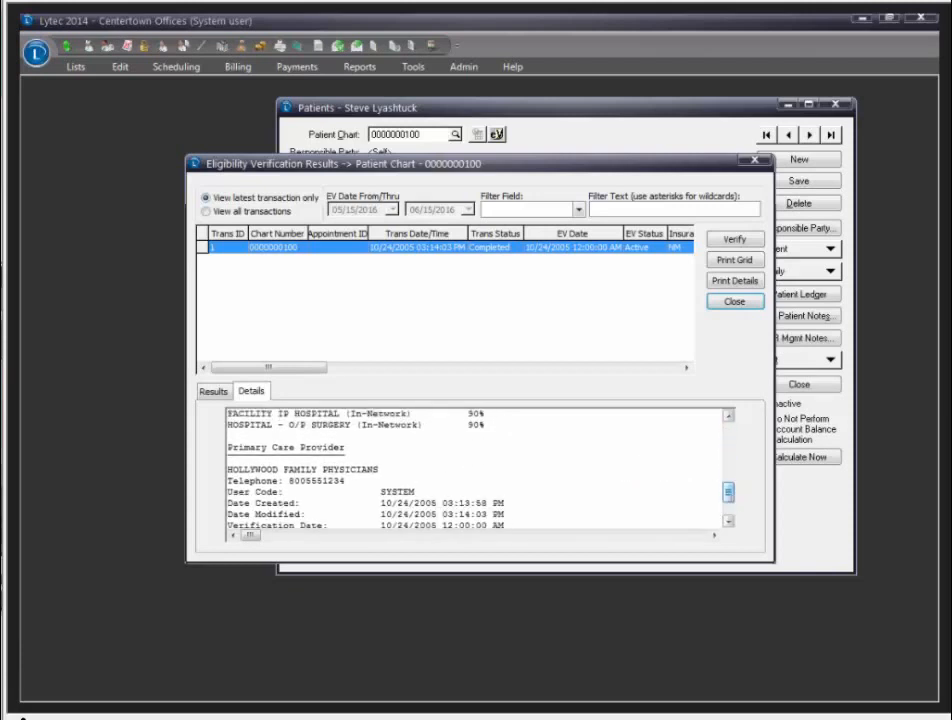
click(214, 392)
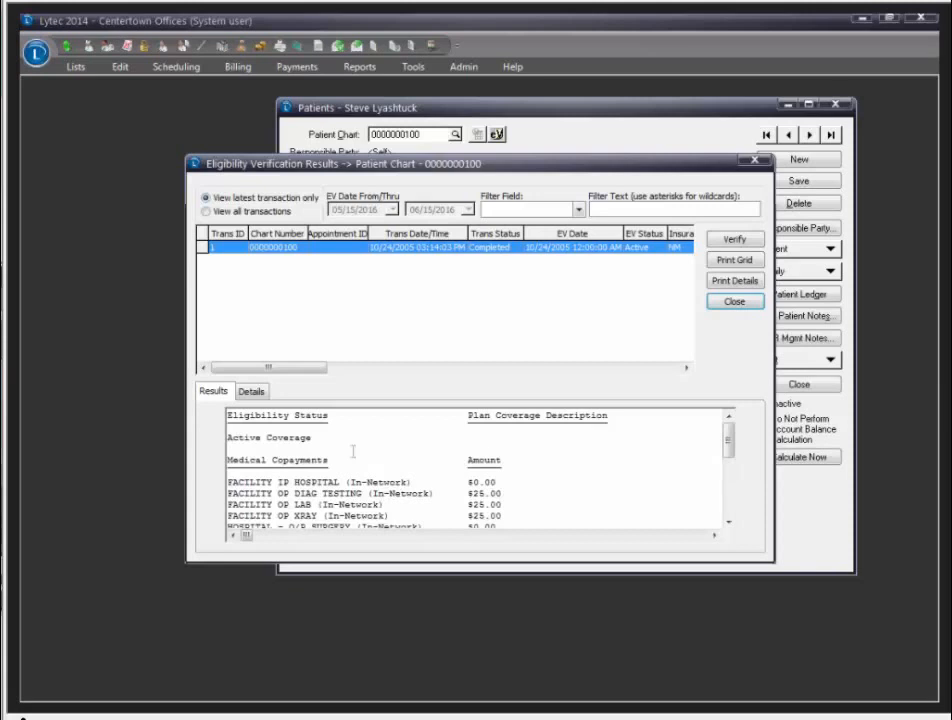
Step: Scroll to and highlight the PCP after-hours and during-hours copays, then close the results
click(729, 524)
click(729, 524)
click(729, 524)
click(729, 524)
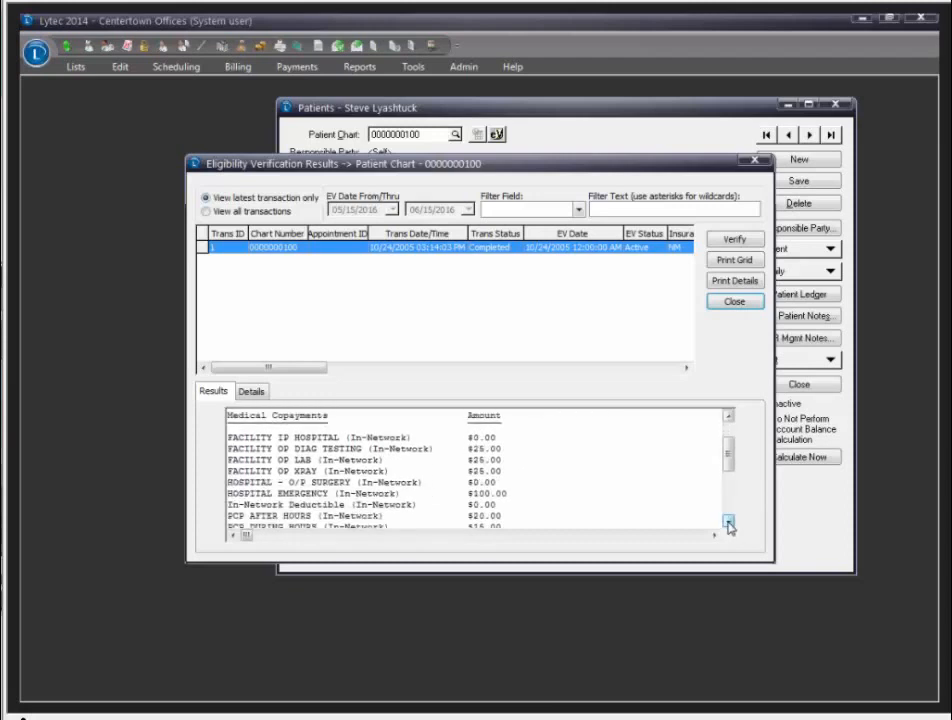
click(729, 524)
click(729, 524)
click(729, 524)
click(729, 524)
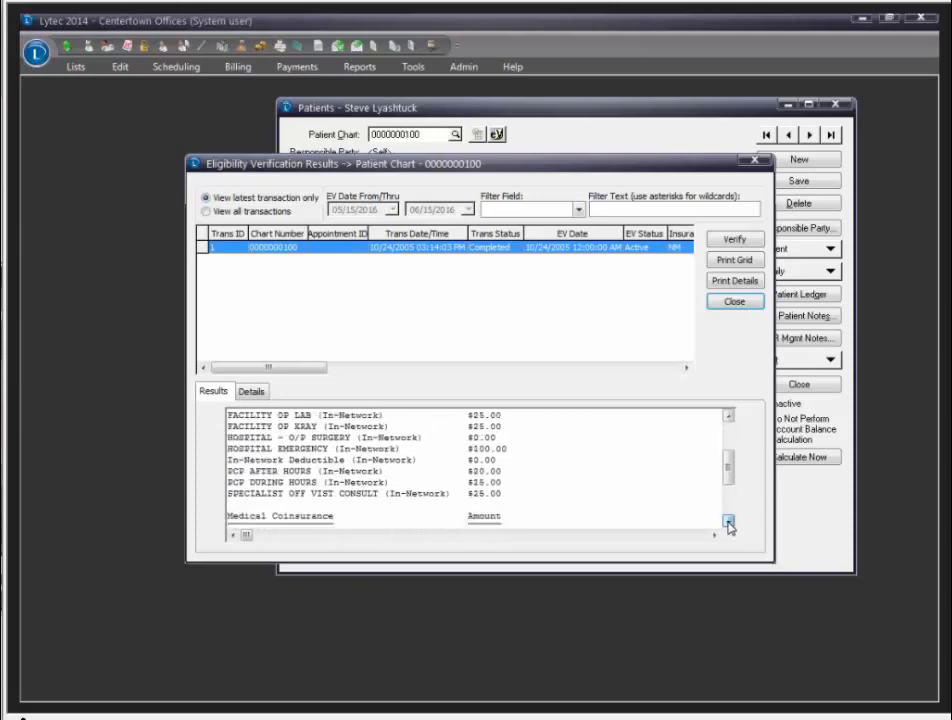
drag(245, 470, 508, 484)
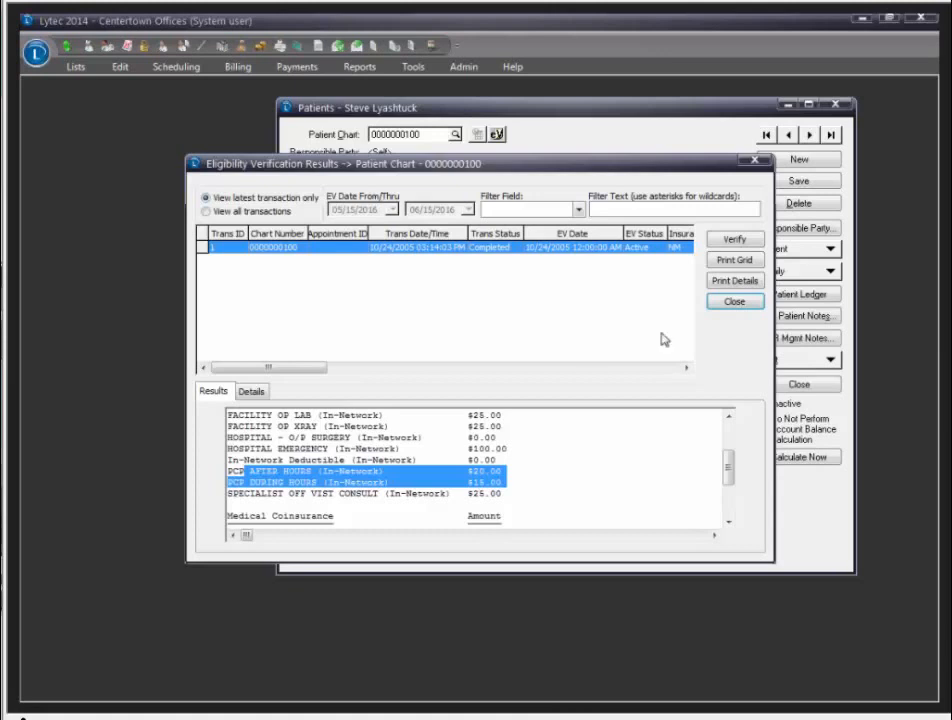
click(733, 302)
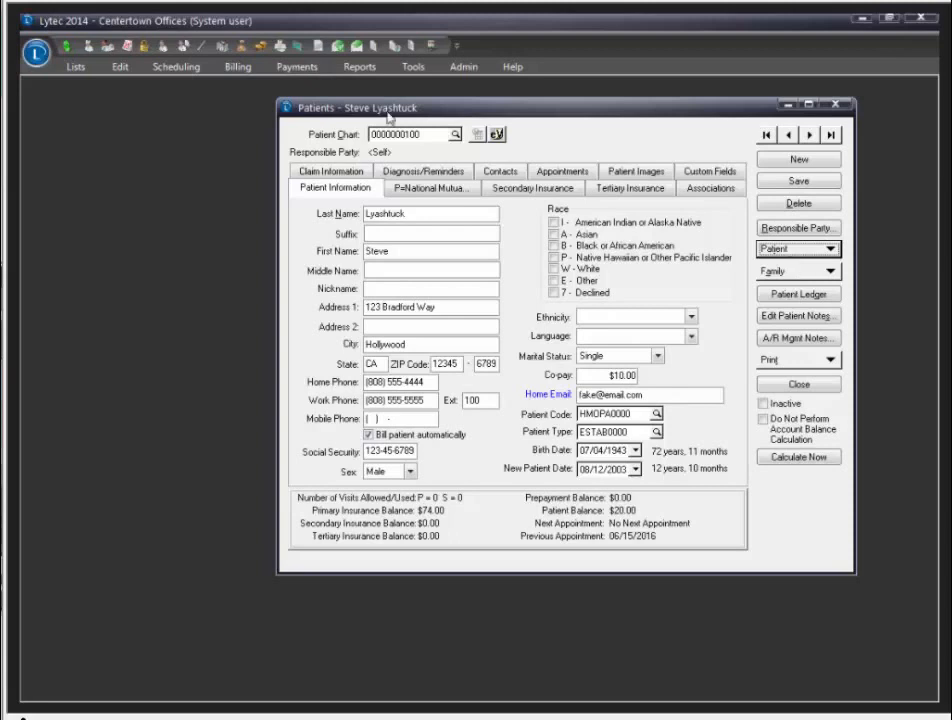
Step: Open Schedule Appointments for June 15, 2016 and right-click the 9:00 AM appointment
click(178, 70)
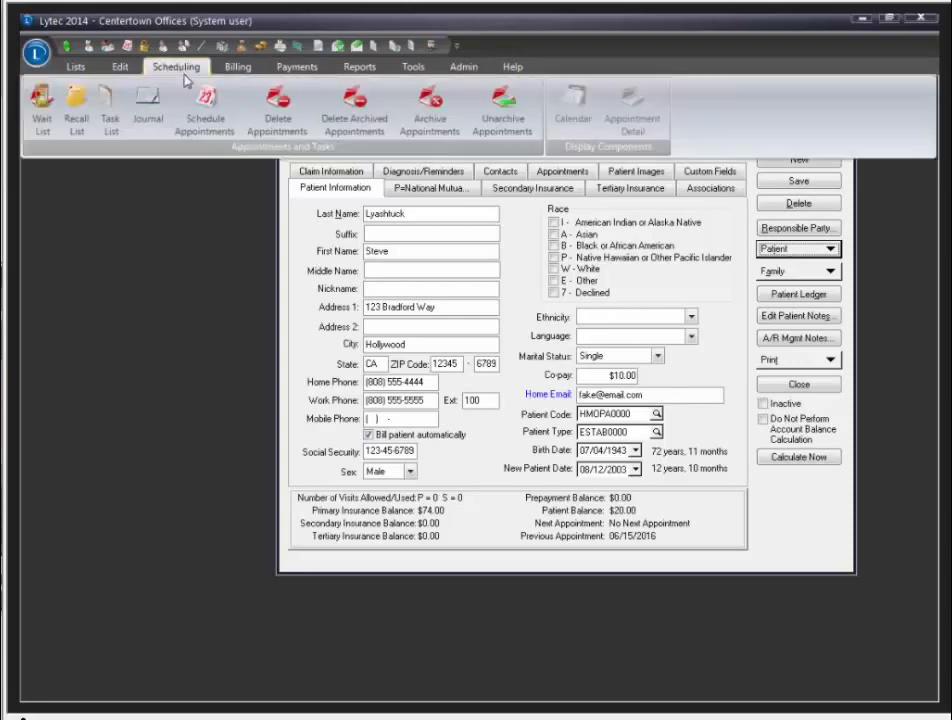
click(205, 112)
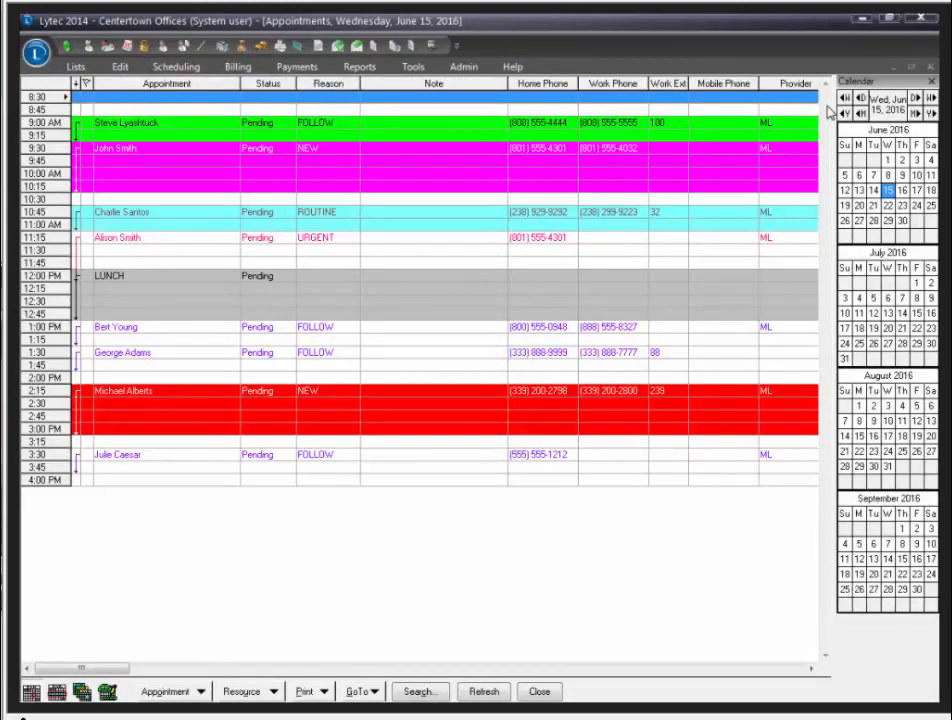
click(192, 127)
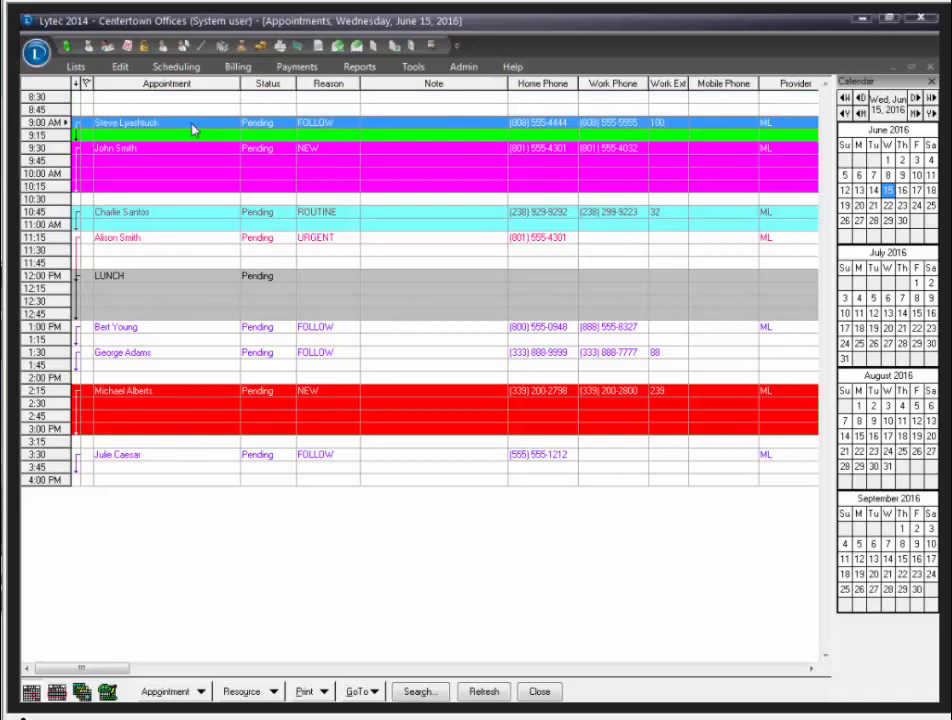
right_click(192, 128)
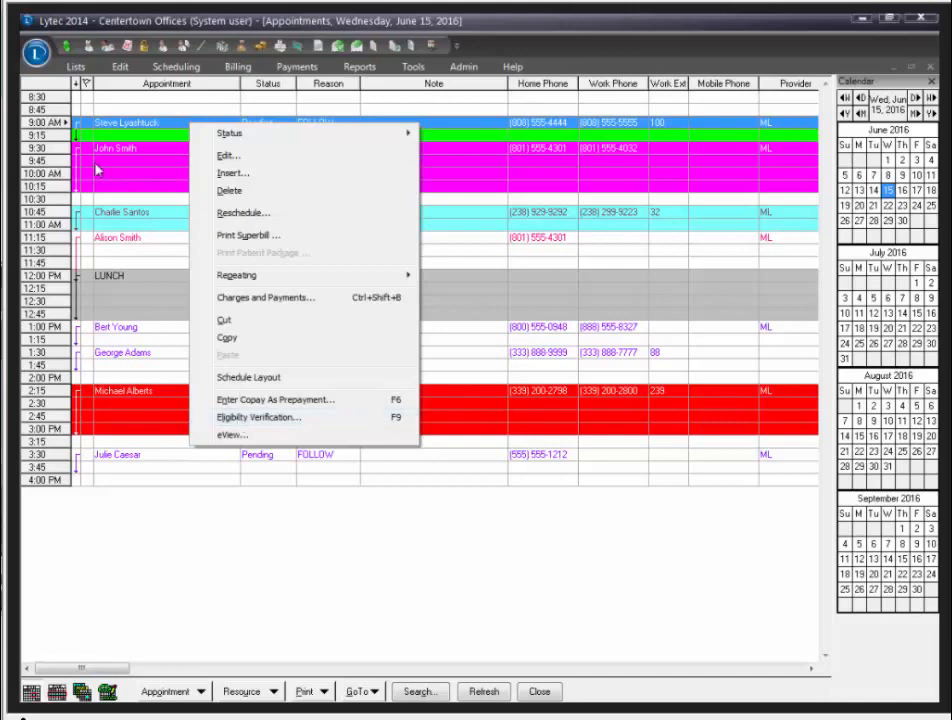
Step: Dismiss the 9:00 AM appointment's context menu, leaving the June 15 schedule visible
click(122, 149)
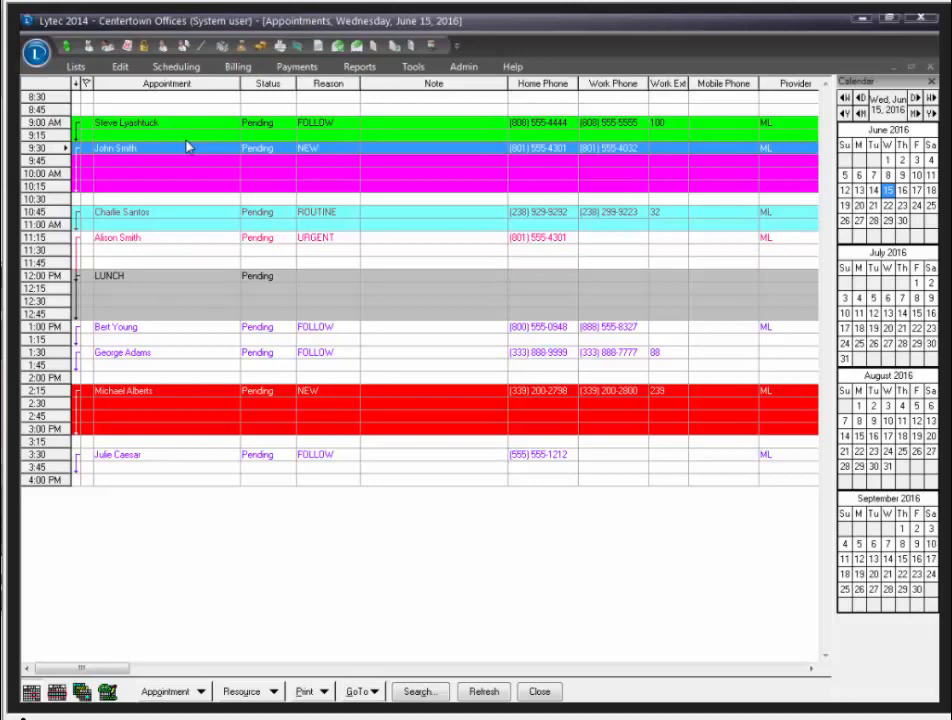
Step: Go to Tools > Task Scheduler > Schedule Eligibility and edit the Daily Eligibility task
click(413, 67)
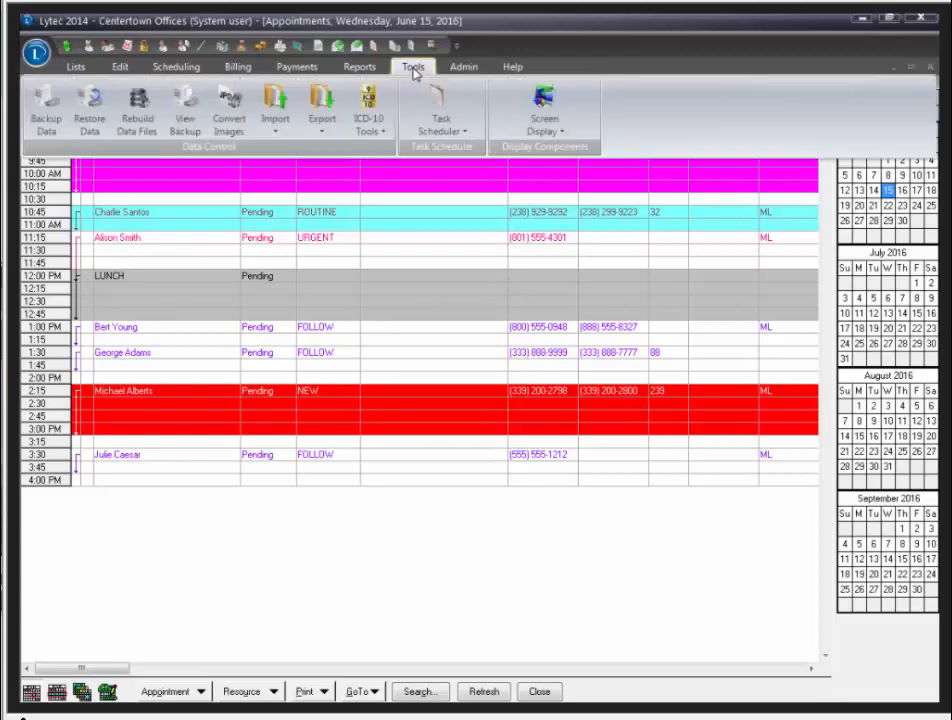
click(450, 135)
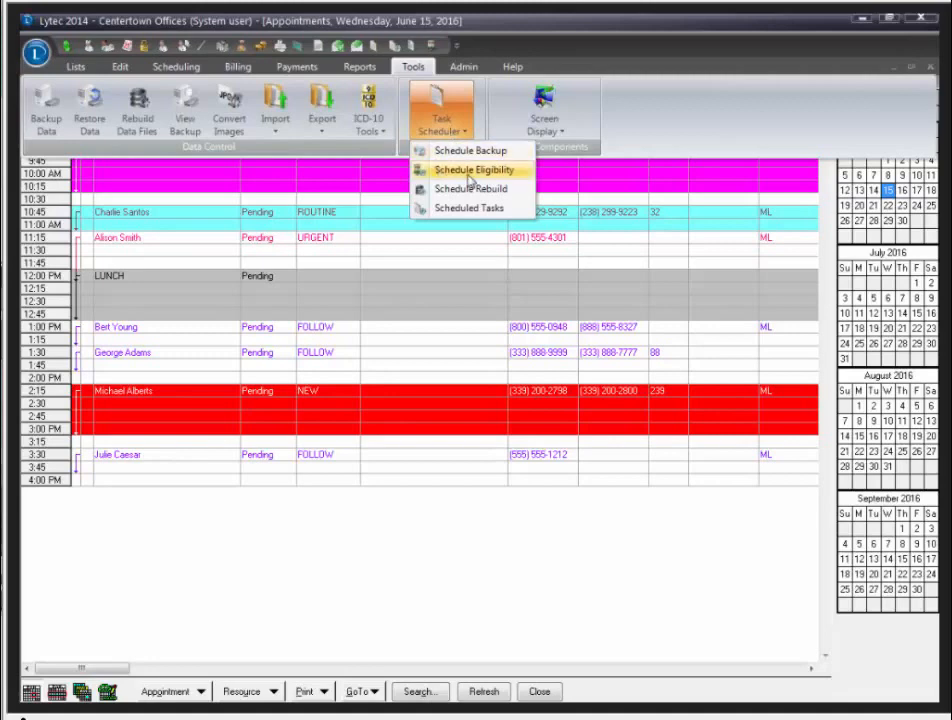
click(469, 172)
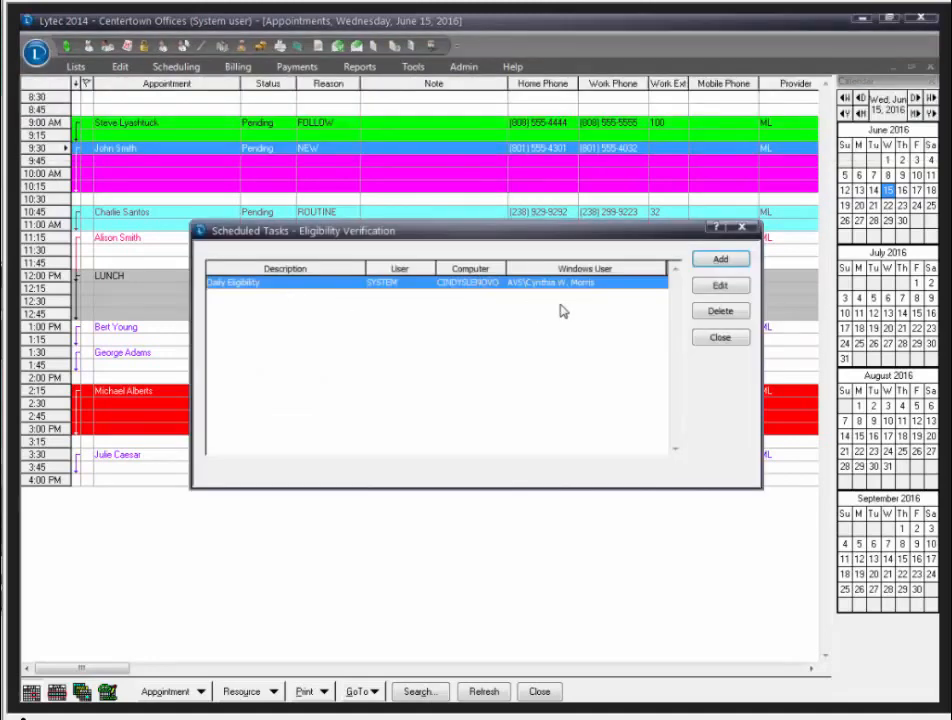
click(724, 287)
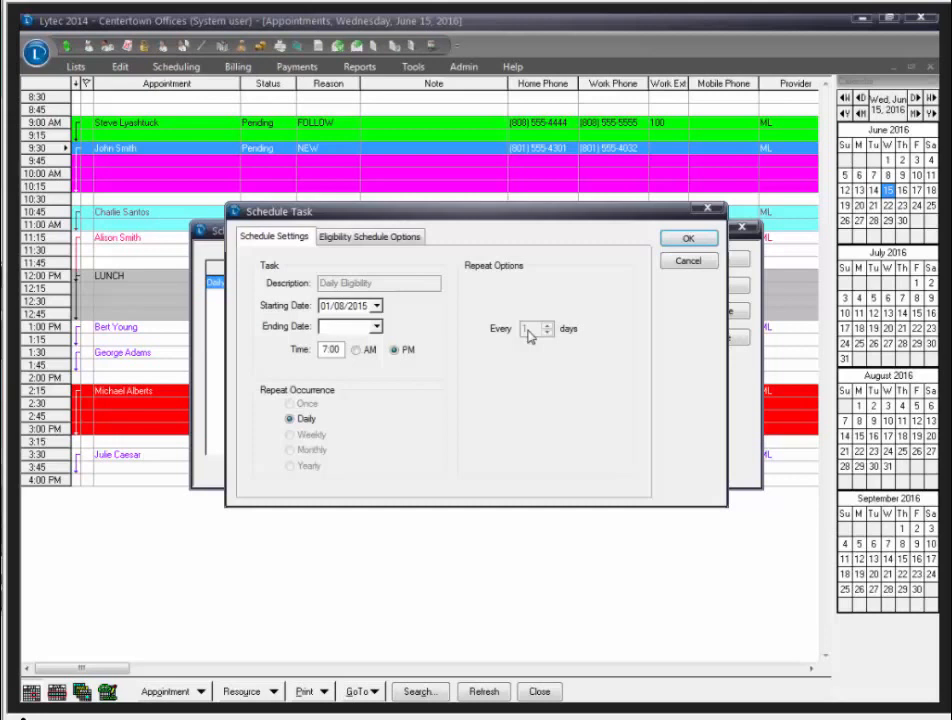
Step: Limit Daily Eligibility re-verification to once in 3 days, confirm, dismiss the save error, and cancel
click(396, 241)
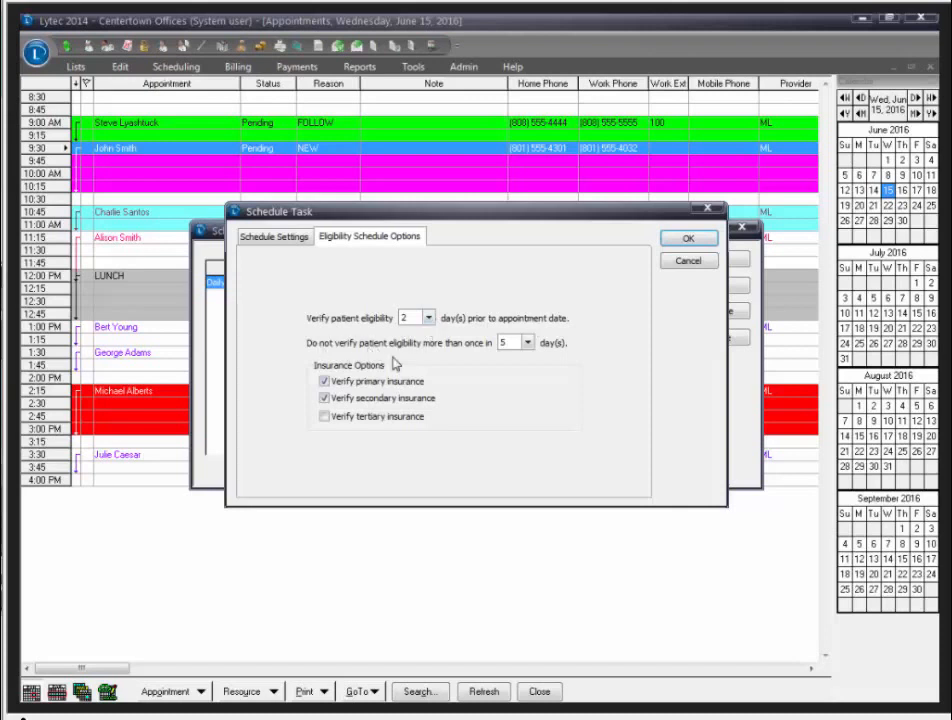
click(527, 343)
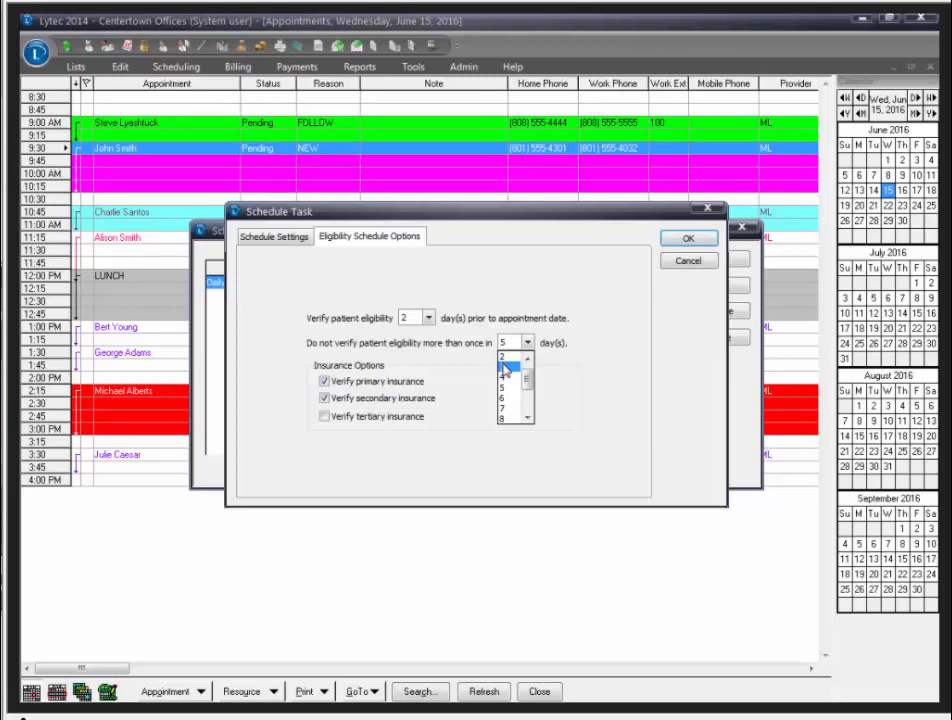
click(505, 368)
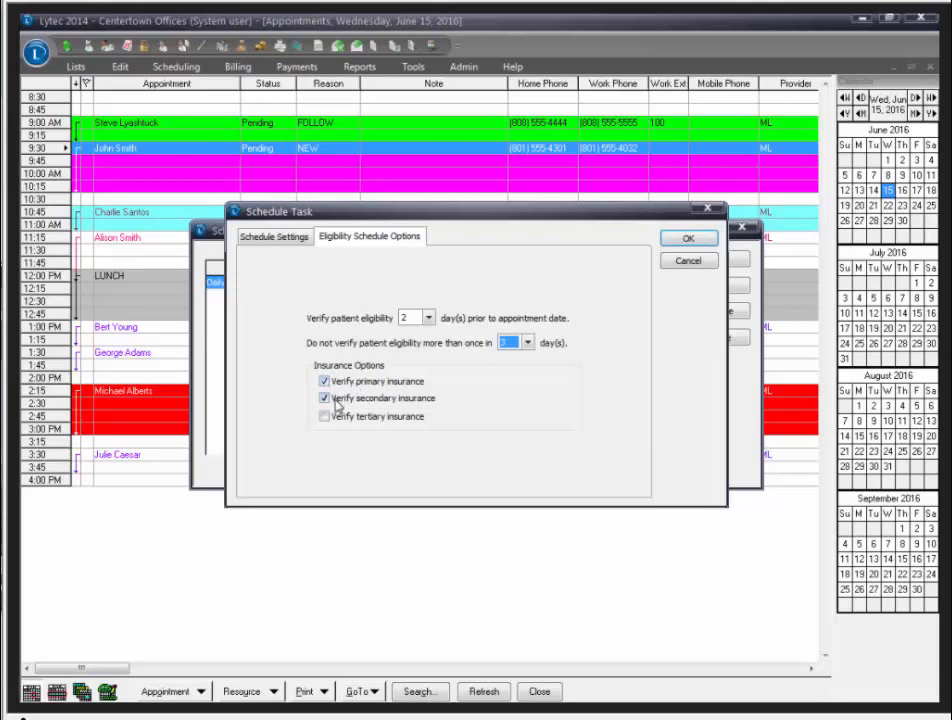
click(687, 245)
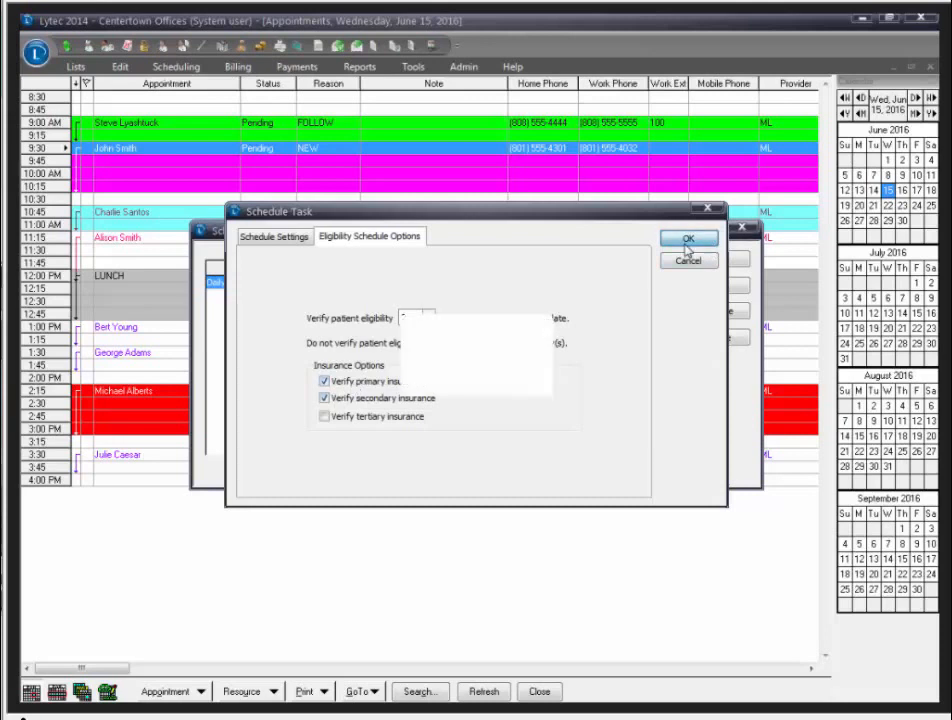
click(489, 377)
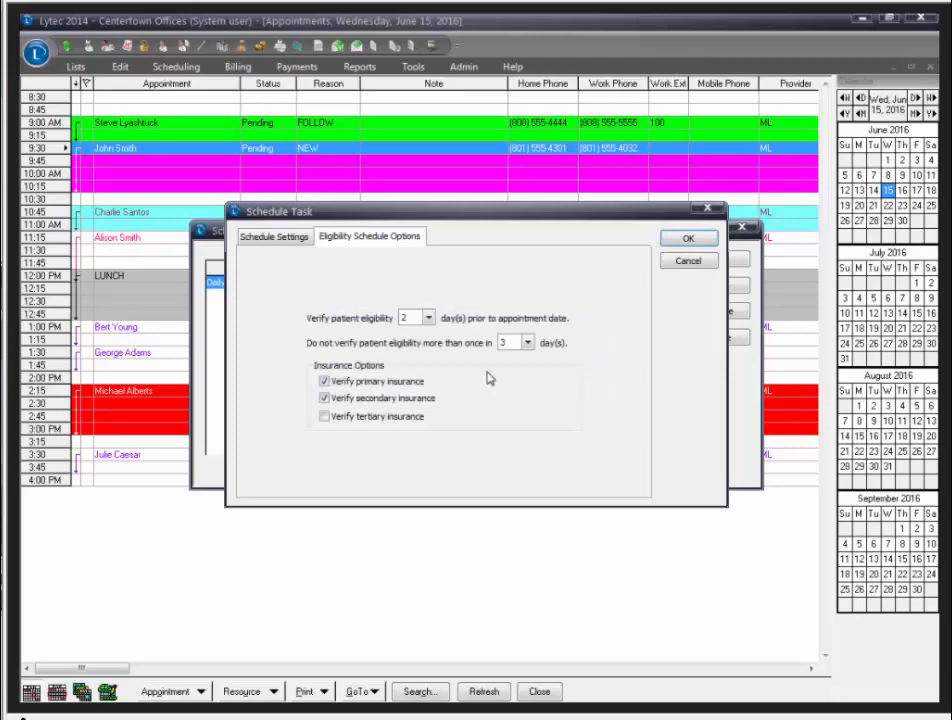
click(686, 261)
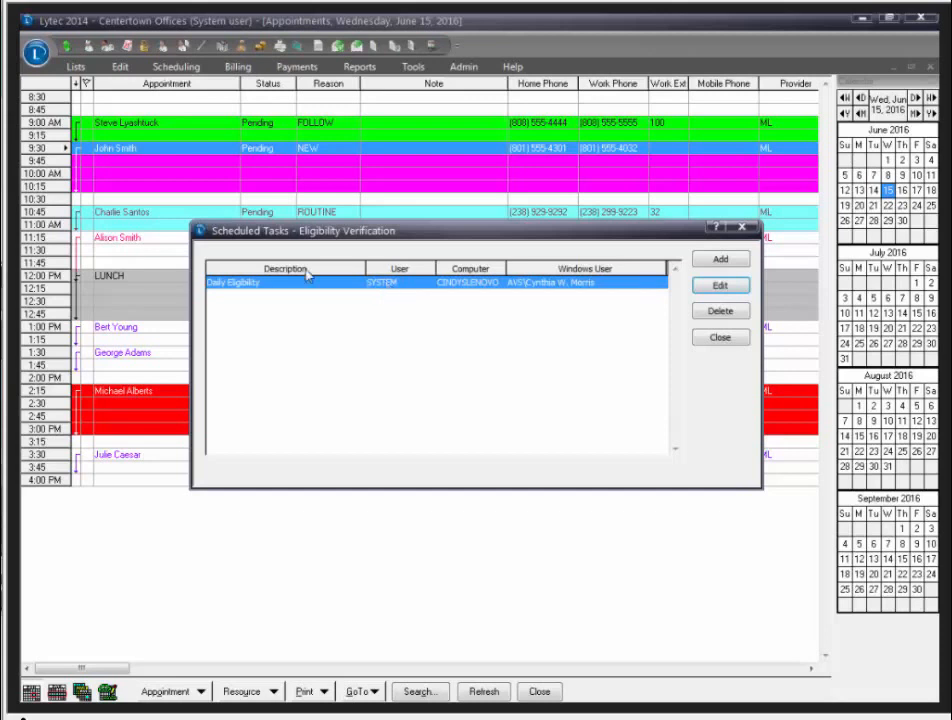
Step: Close the Scheduled Tasks – Eligibility Verification list
click(701, 338)
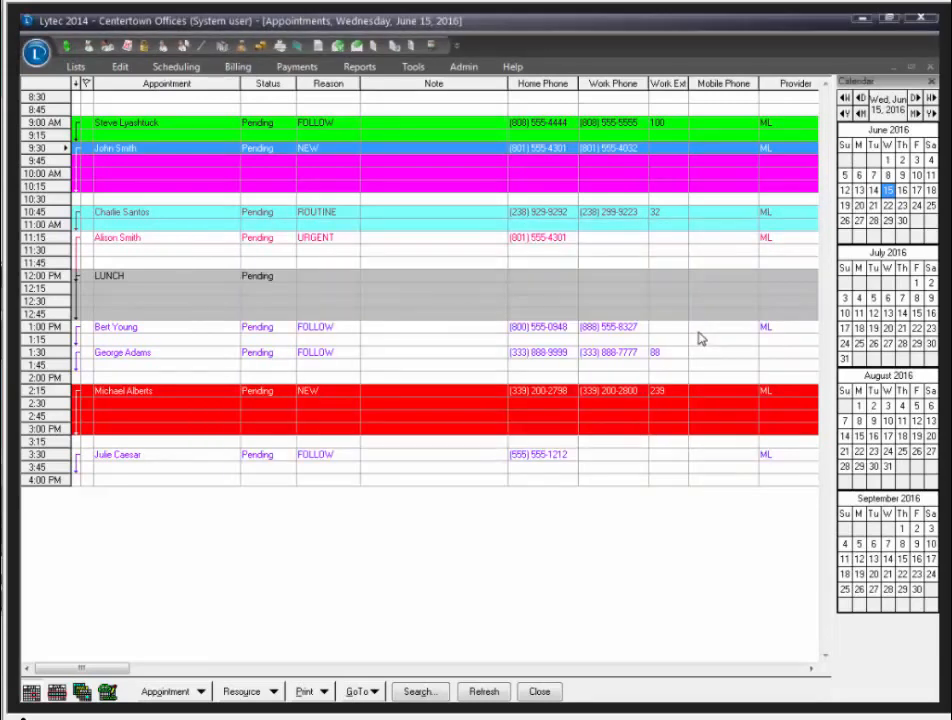
Step: Open the Insurance Companies list from the Lists ribbon
click(76, 67)
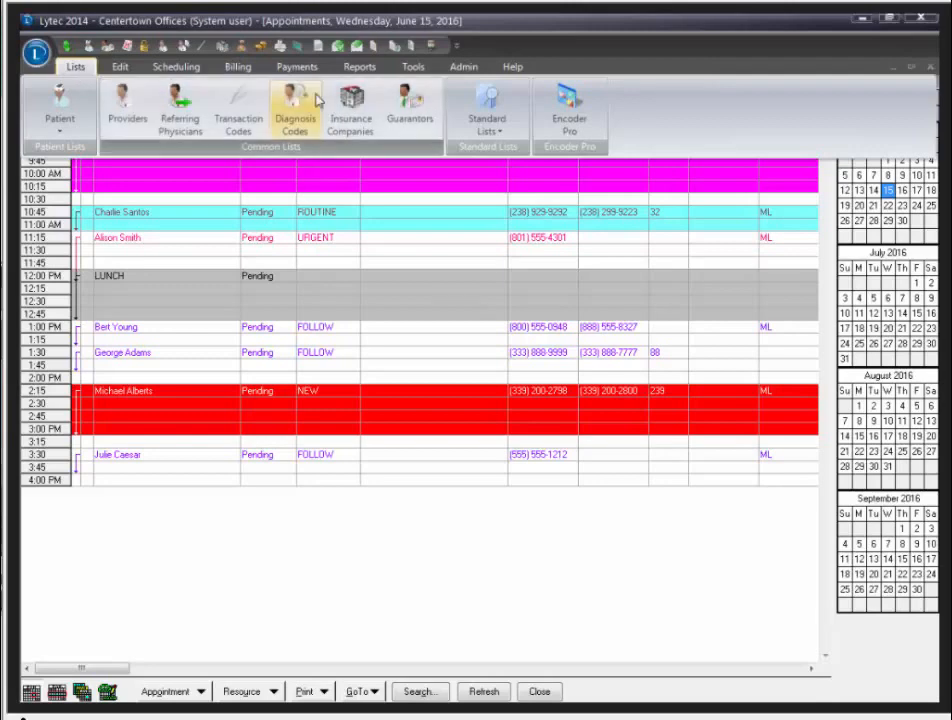
click(358, 110)
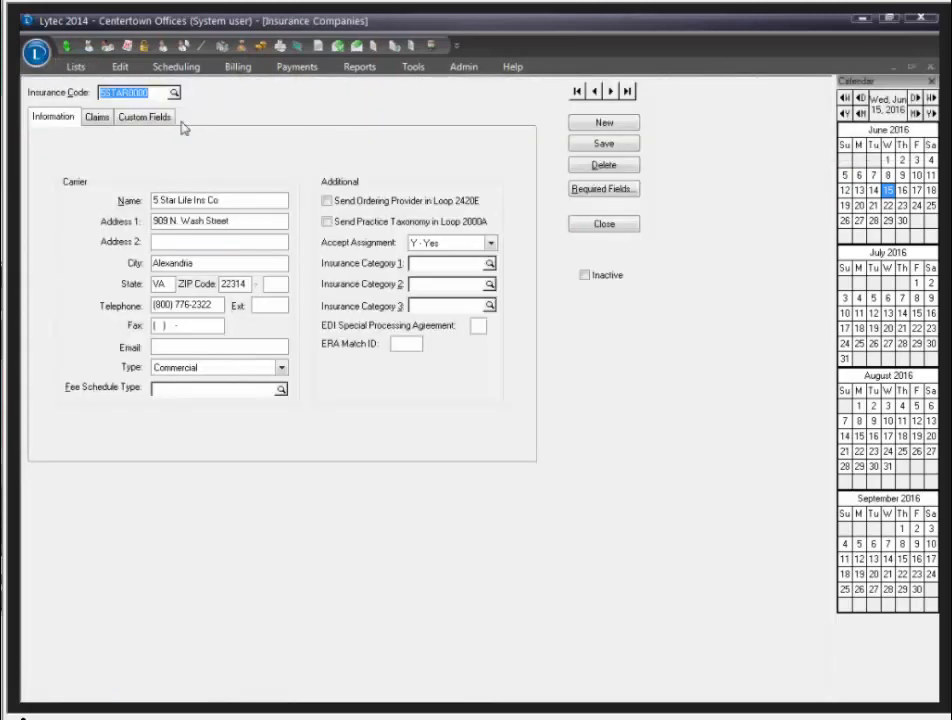
Step: Switch to the First Healthcare record's Claims tab and look up its eligibility payer ID
click(174, 93)
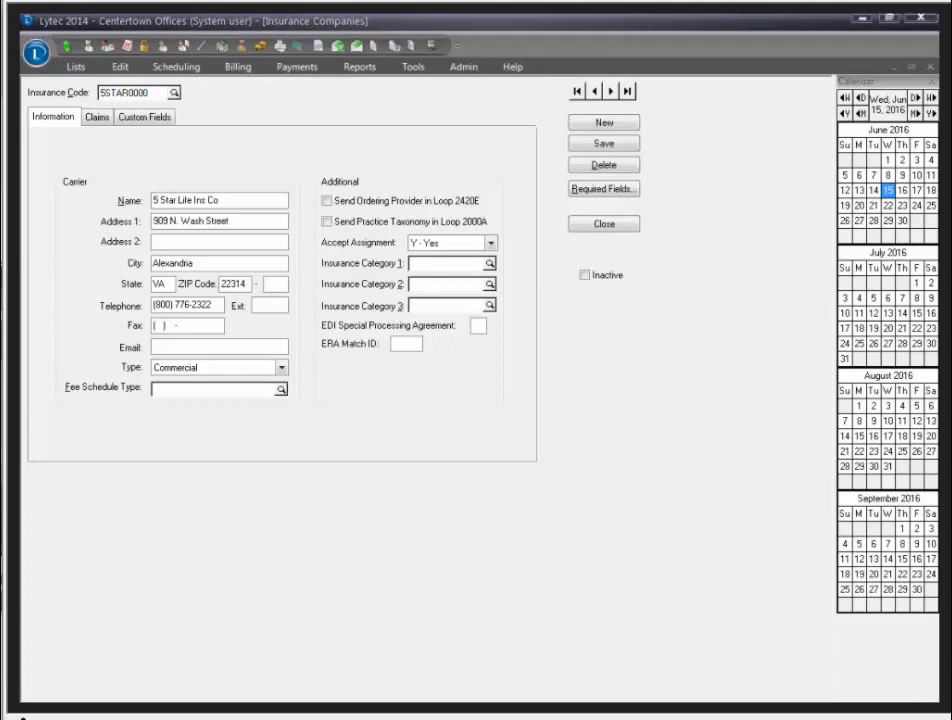
click(96, 118)
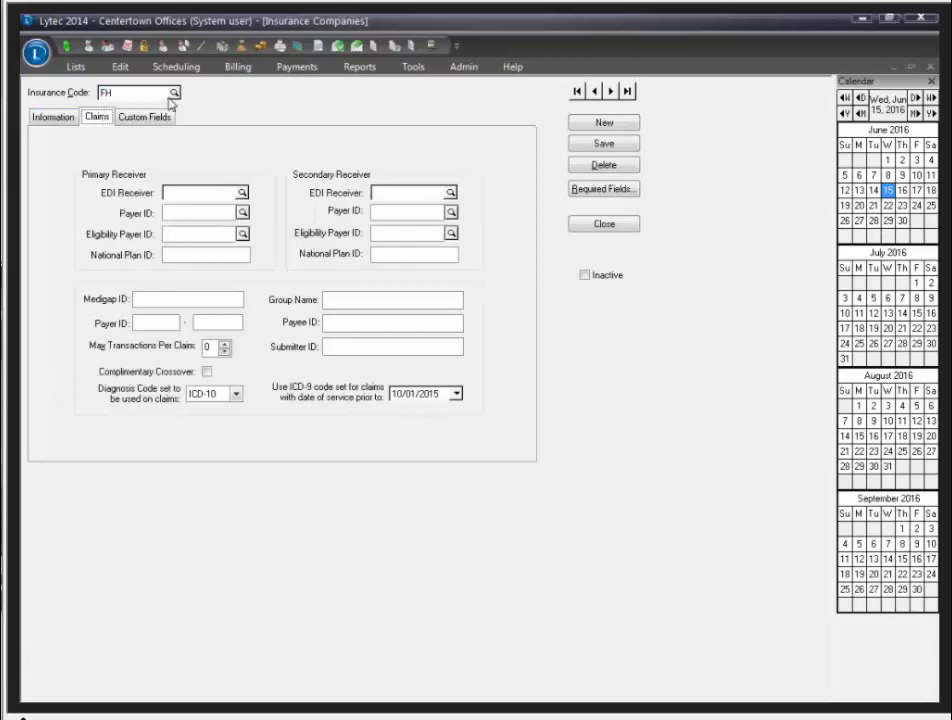
click(185, 192)
click(242, 234)
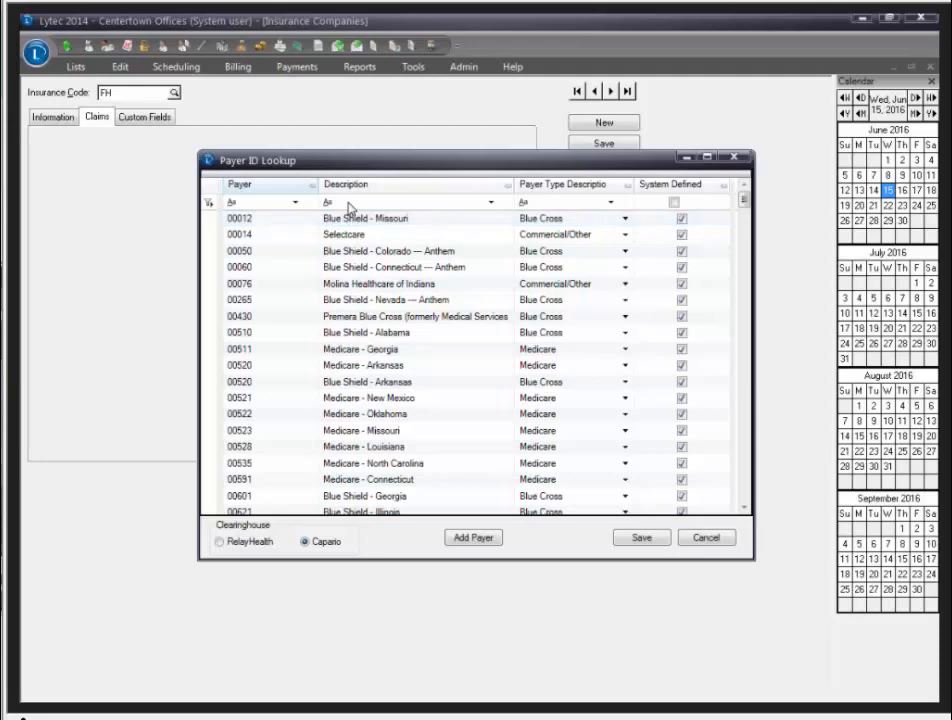
Step: Filter payers by 'first', assign First Health (87043), then close the record answering No to saving
click(350, 202)
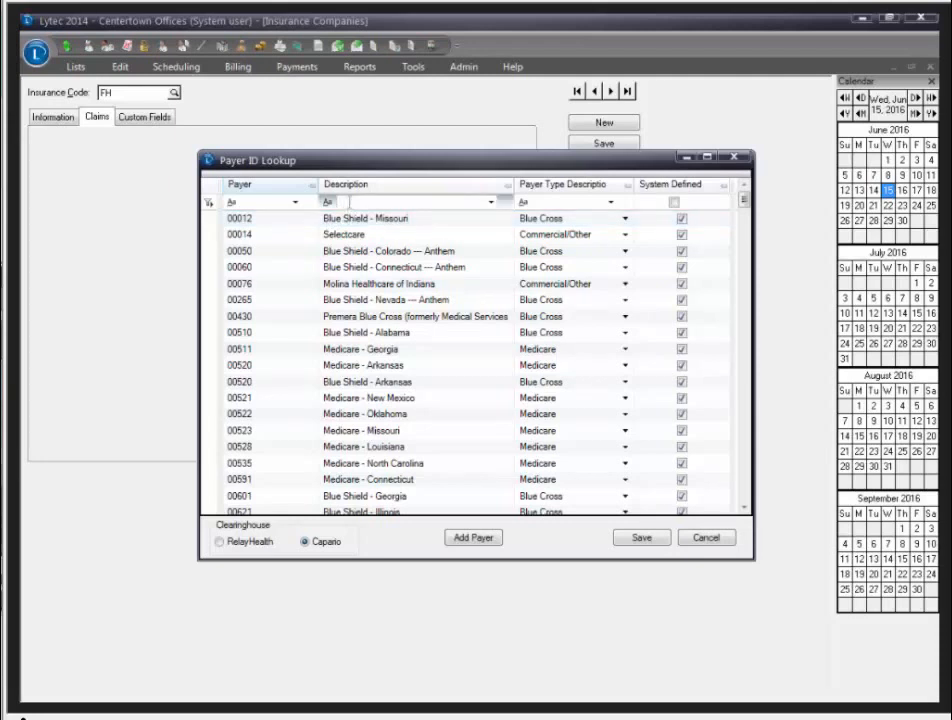
text(first)
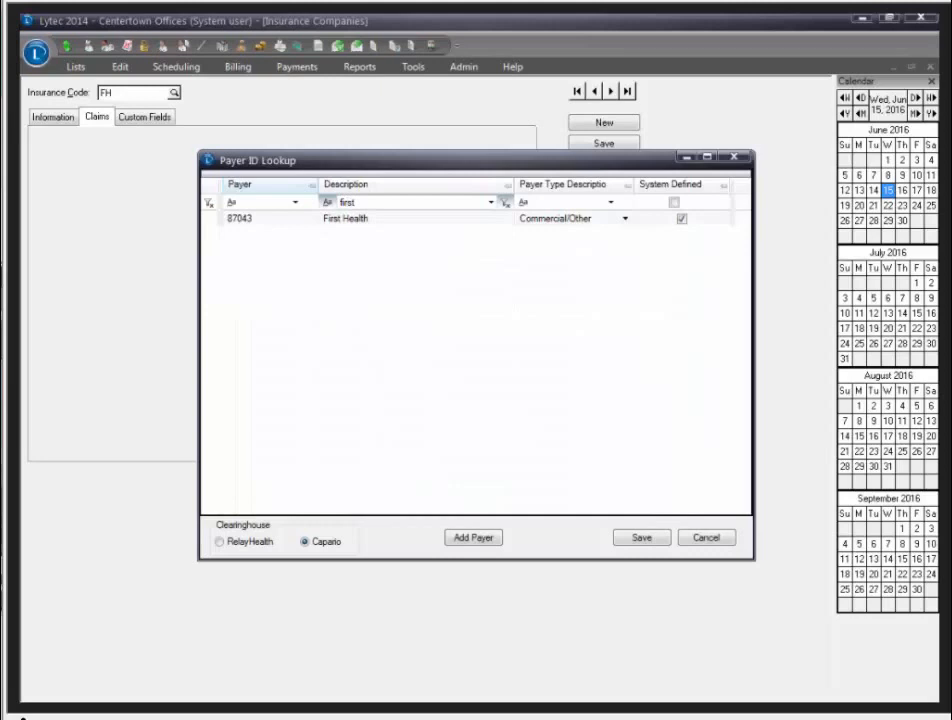
click(353, 222)
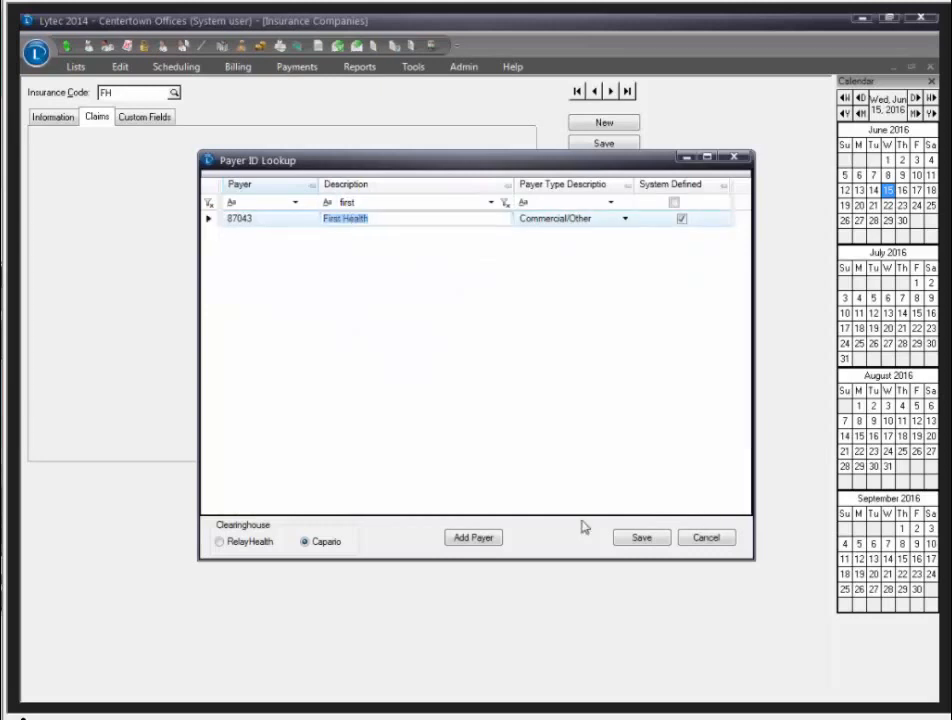
click(640, 540)
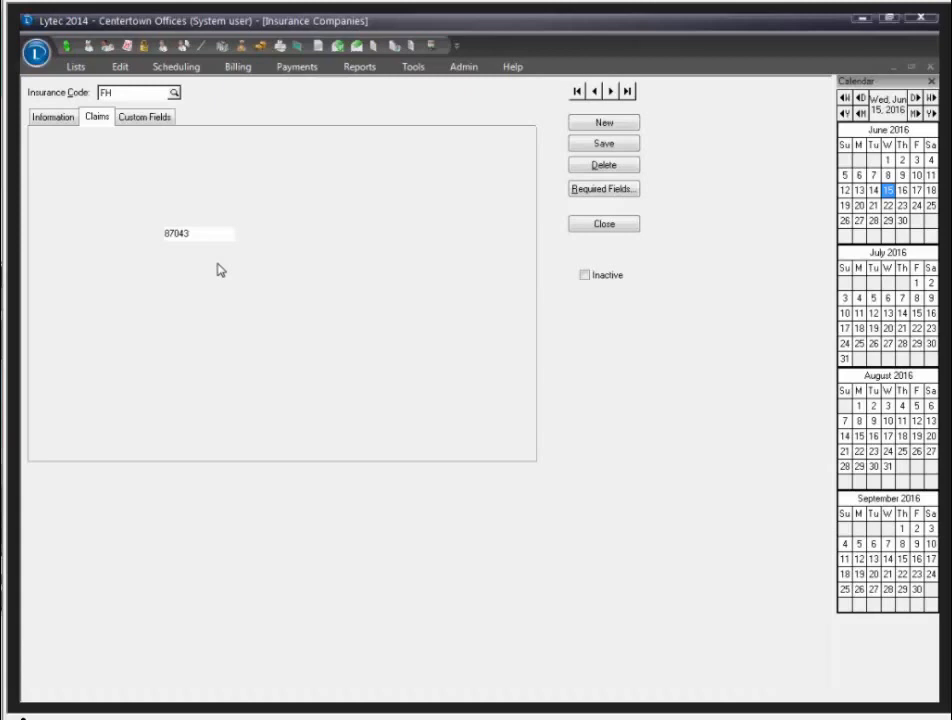
click(188, 233)
click(604, 226)
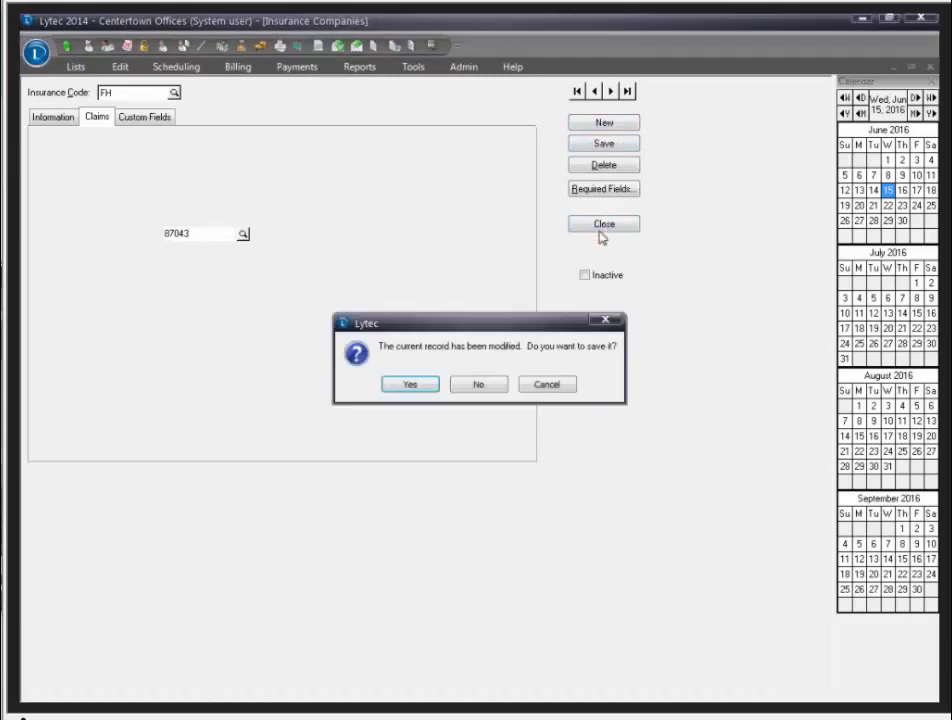
click(480, 385)
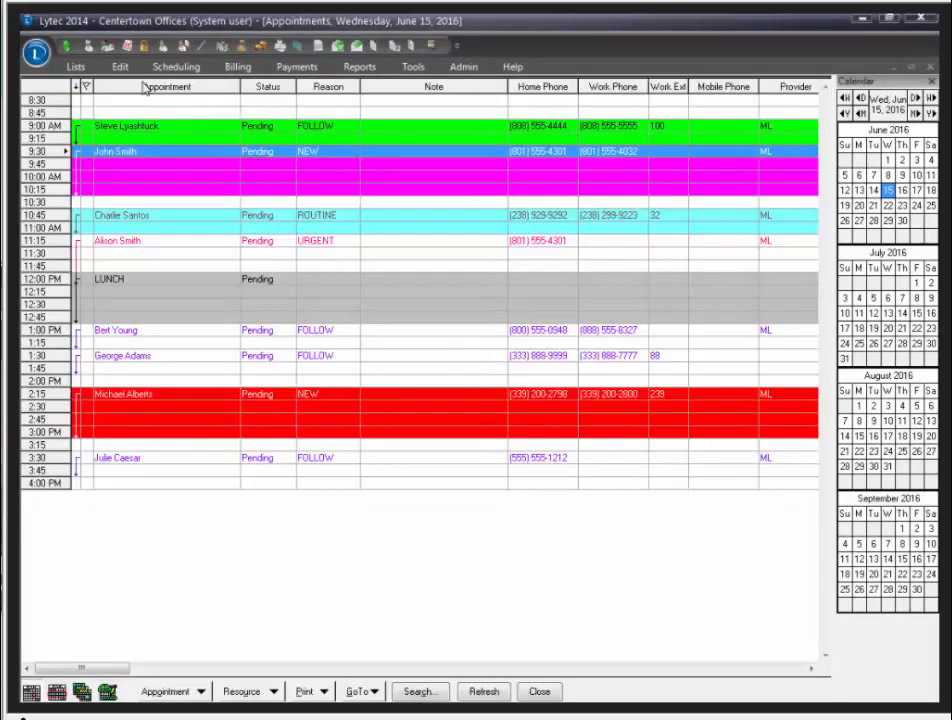
Step: Enable Allow Eligibility Verification on the provider from the Providers list
click(79, 72)
click(122, 100)
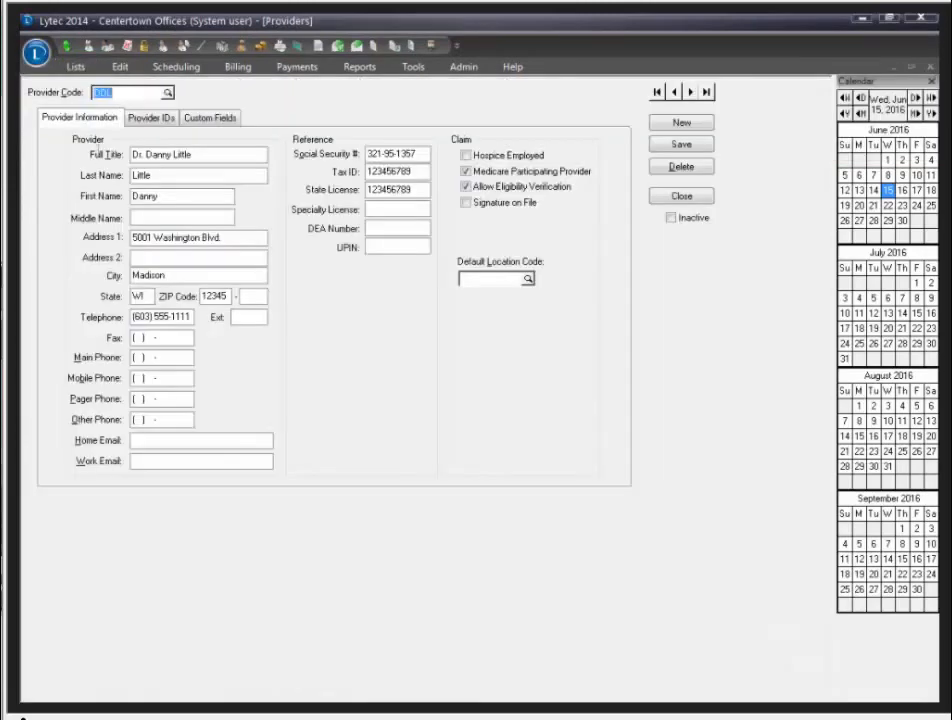
click(466, 188)
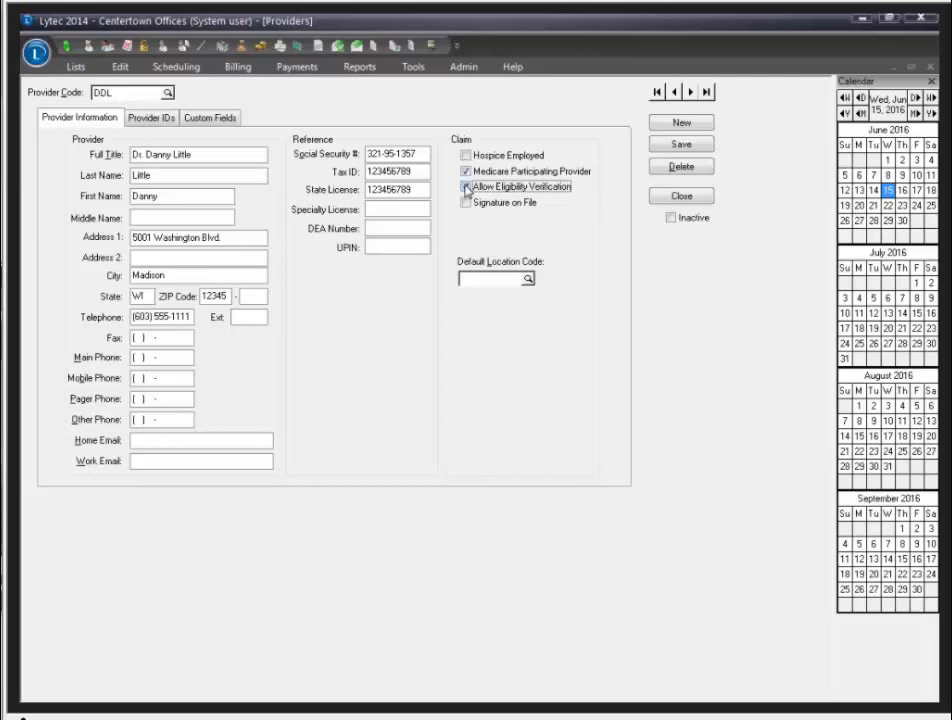
Step: Review the provider's IDs and Billing > Revenue Management options, then close the provider record
click(152, 118)
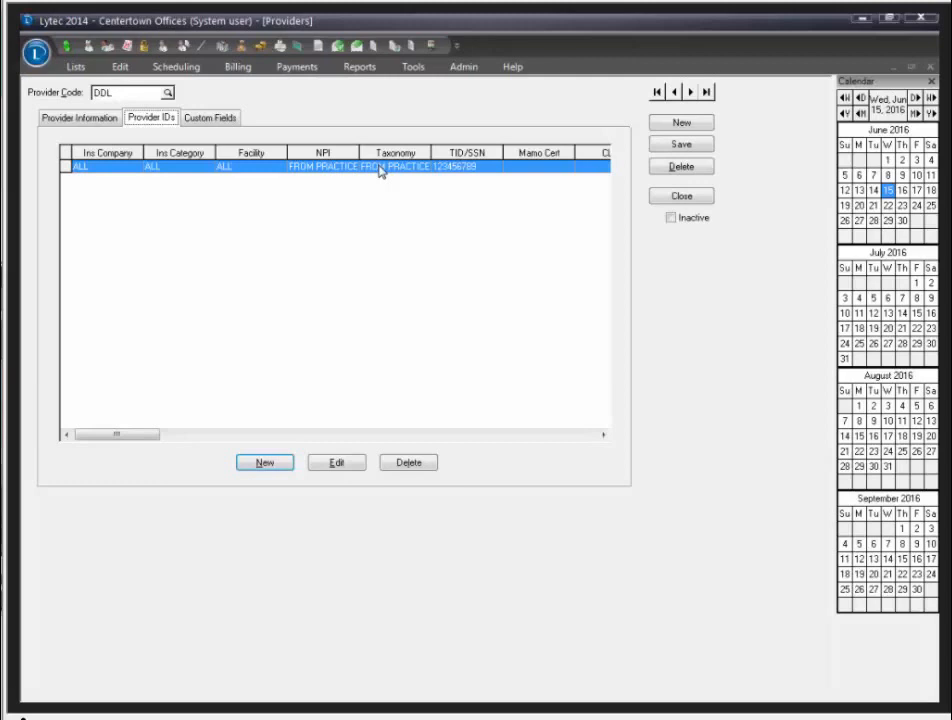
click(239, 69)
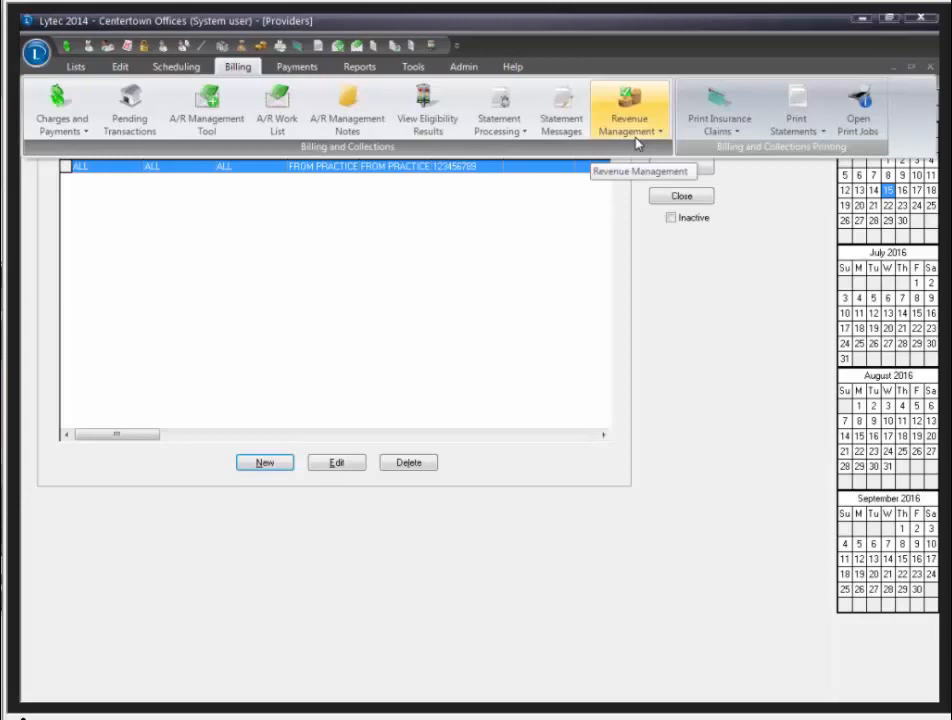
click(637, 143)
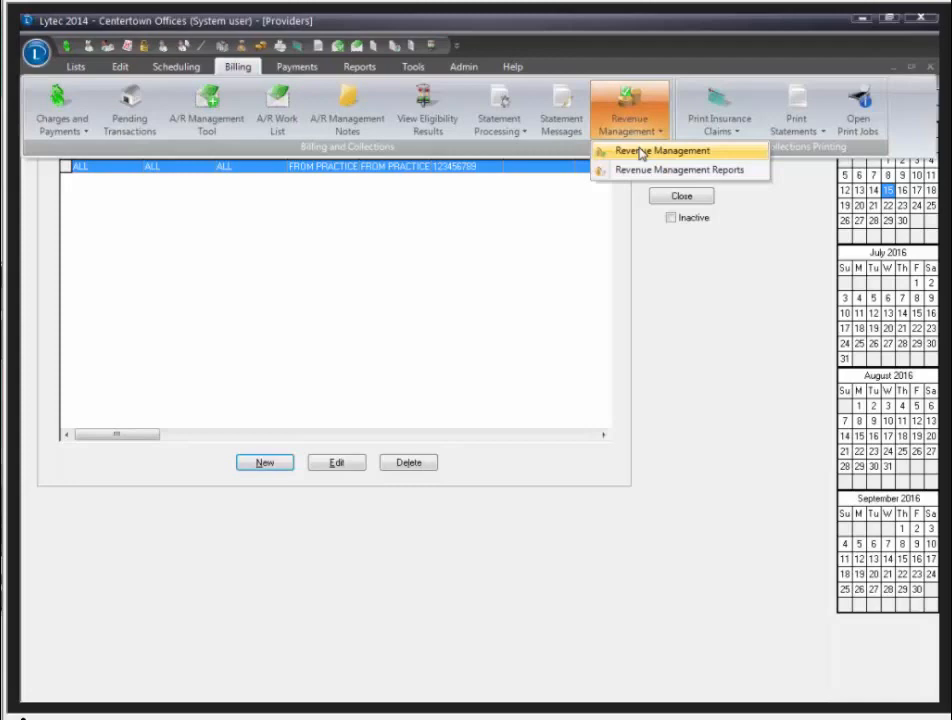
click(929, 68)
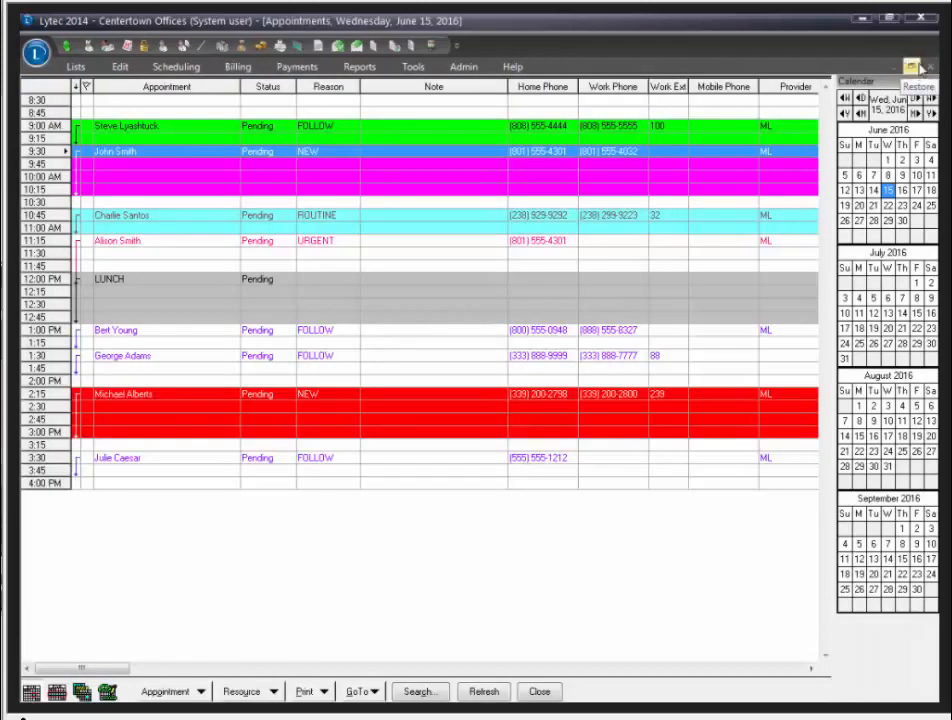
Step: Close the Appointments and Patients windows and bring up the Reports ribbon
click(929, 68)
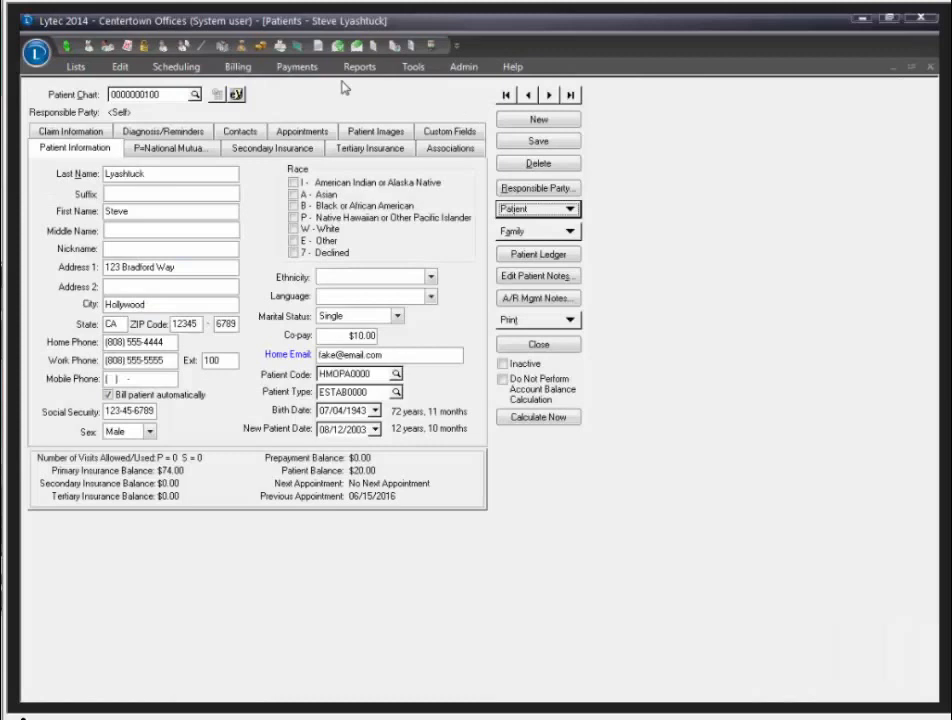
click(929, 68)
click(356, 68)
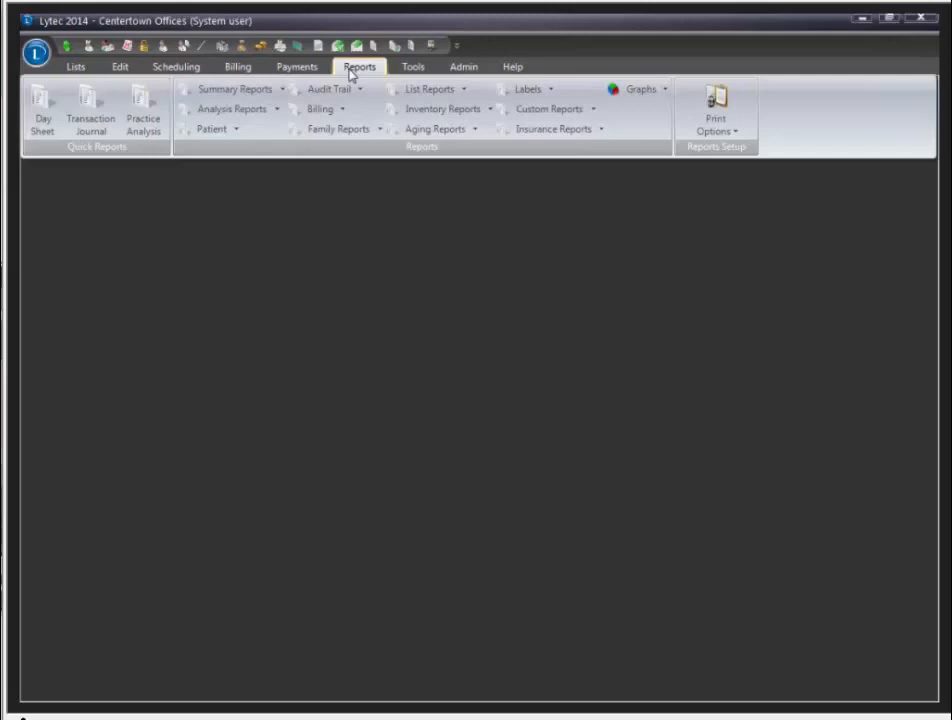
Step: Preview Appointment Eligibility Analysis Detail under Analysis Reports for 06/15/2016 through 06/15/2016
click(260, 114)
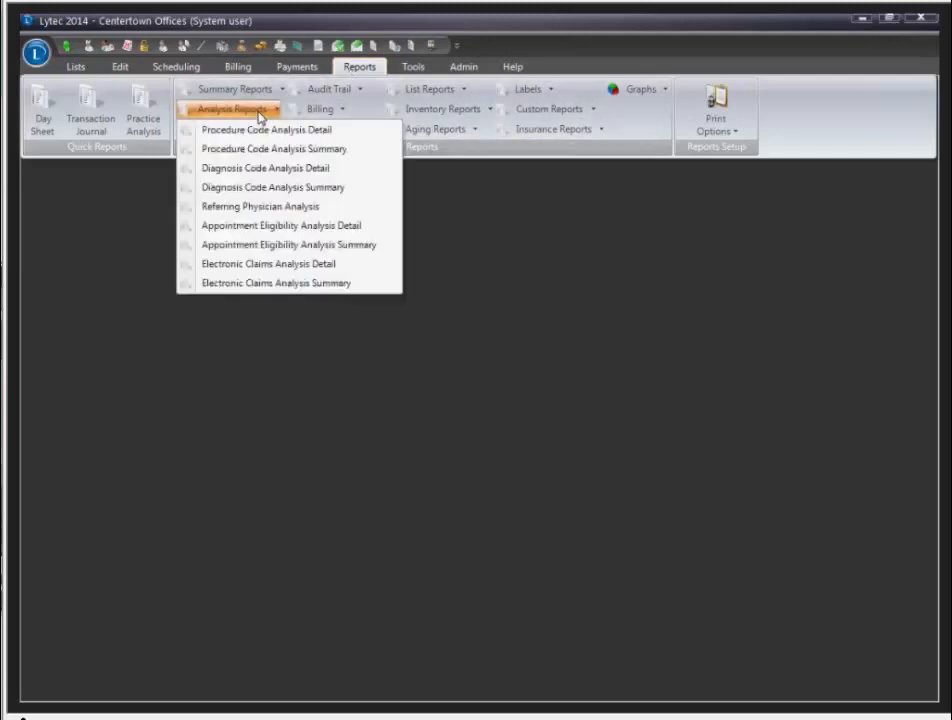
click(241, 233)
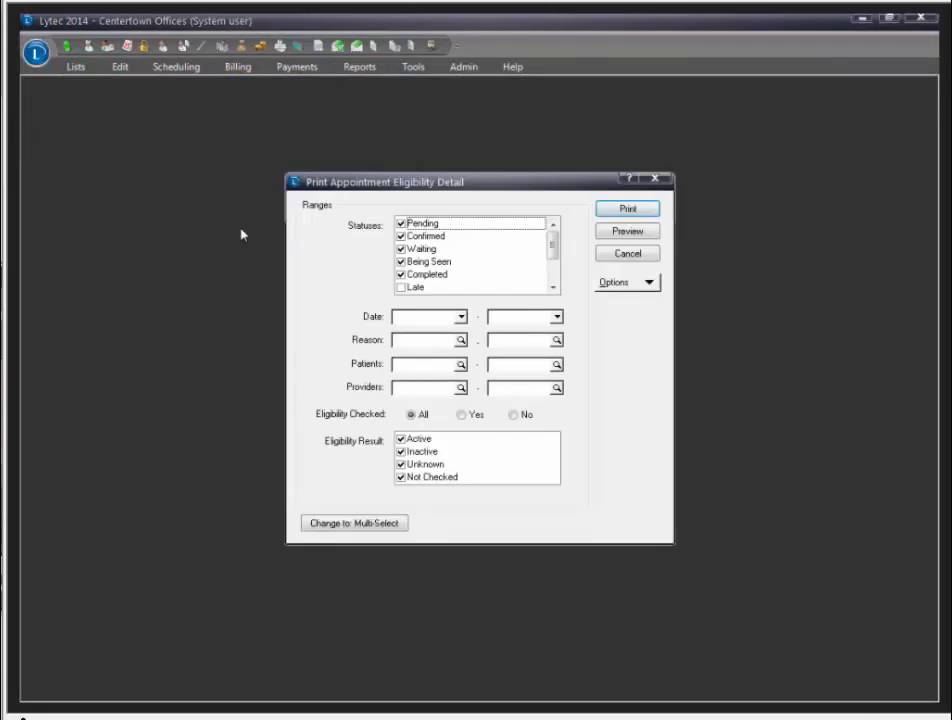
click(462, 324)
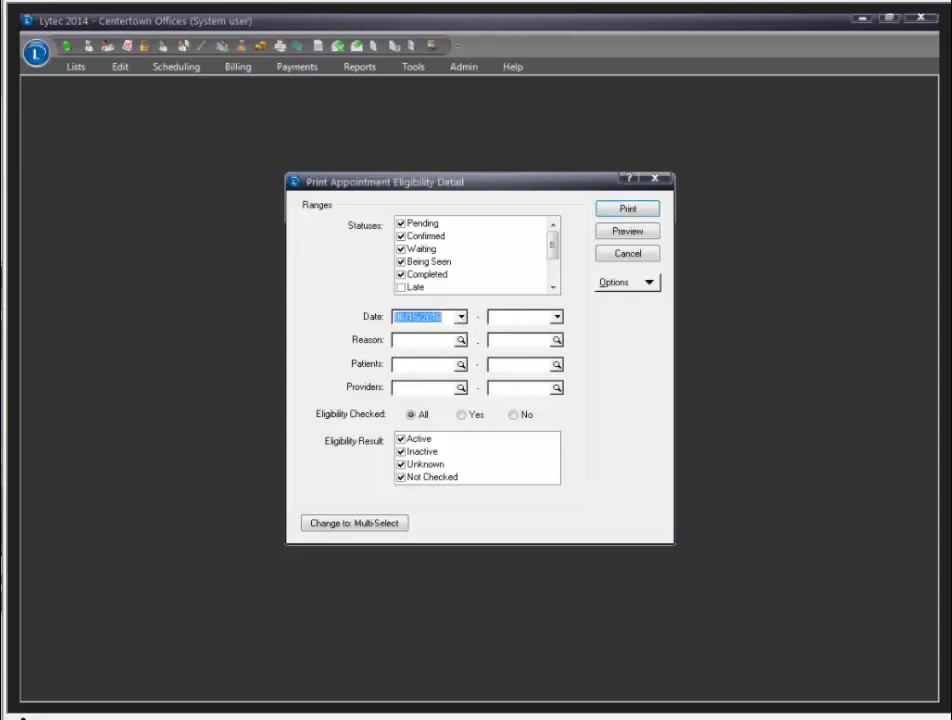
click(555, 317)
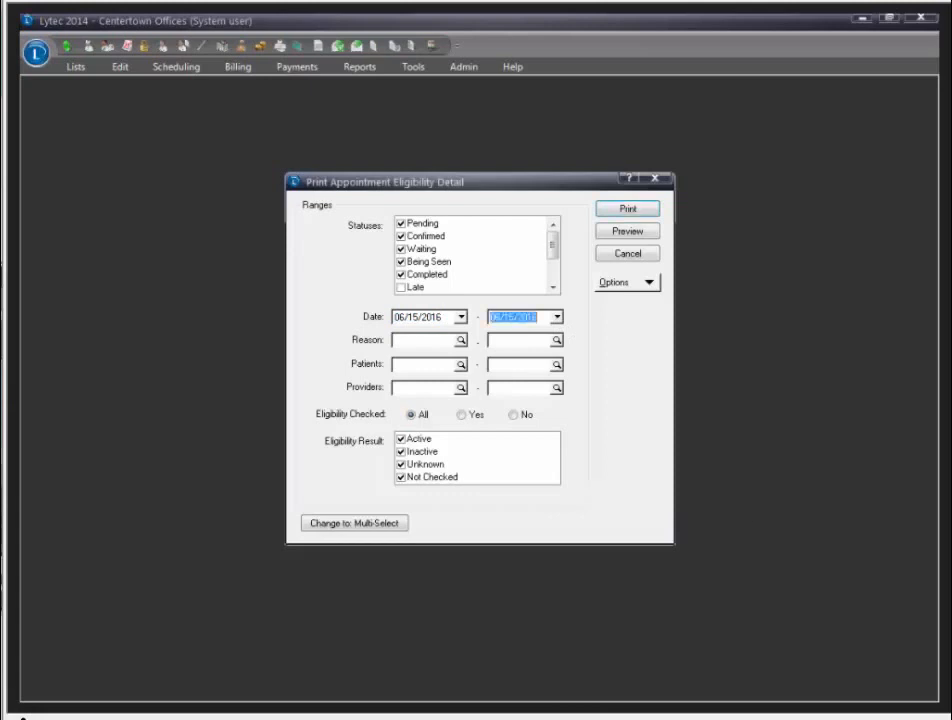
click(640, 237)
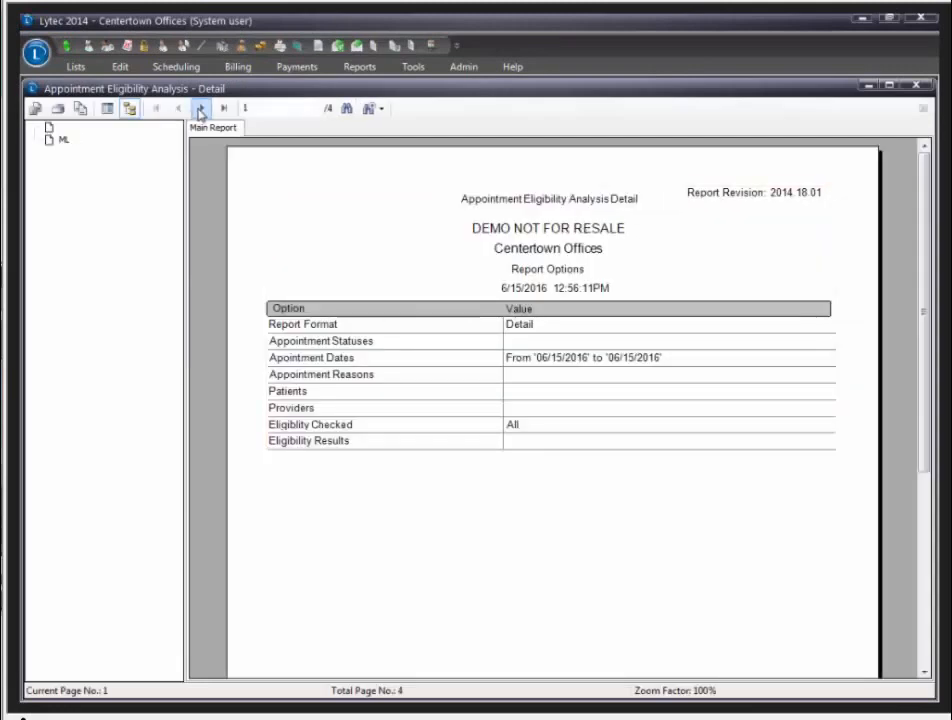
Step: View report pages 2 and 3, close the preview, and advance the slideshow to the next slide
click(201, 108)
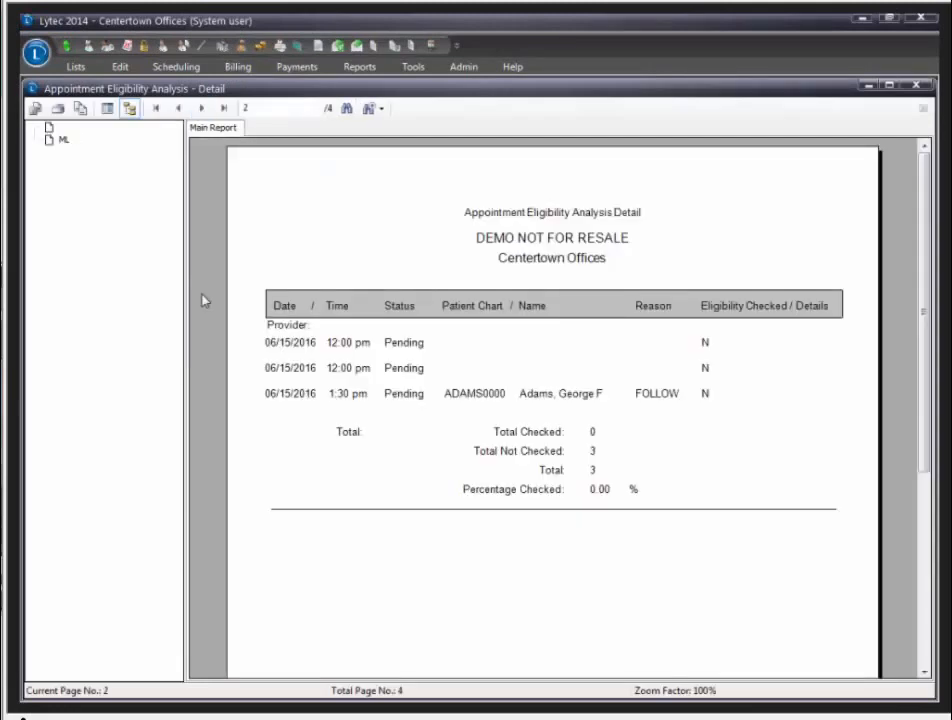
click(200, 109)
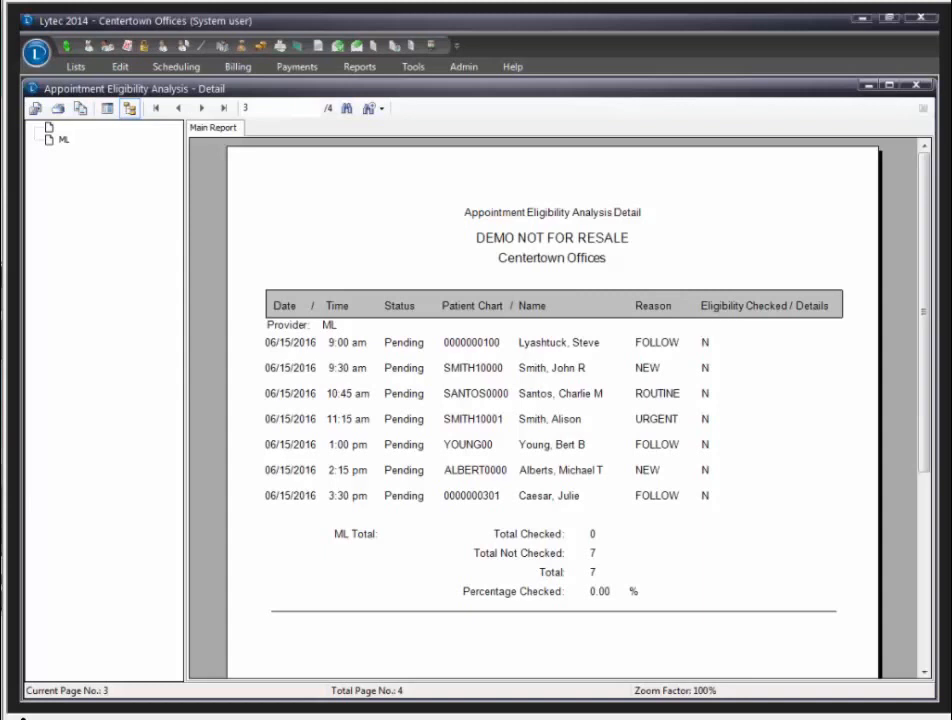
click(911, 88)
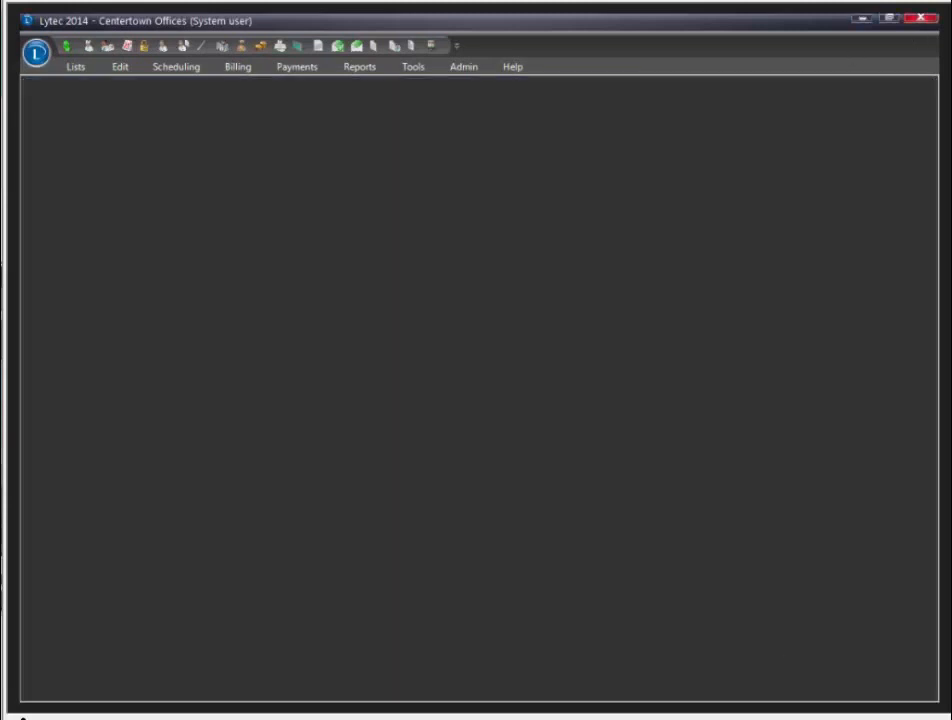
key(alt+Tab)
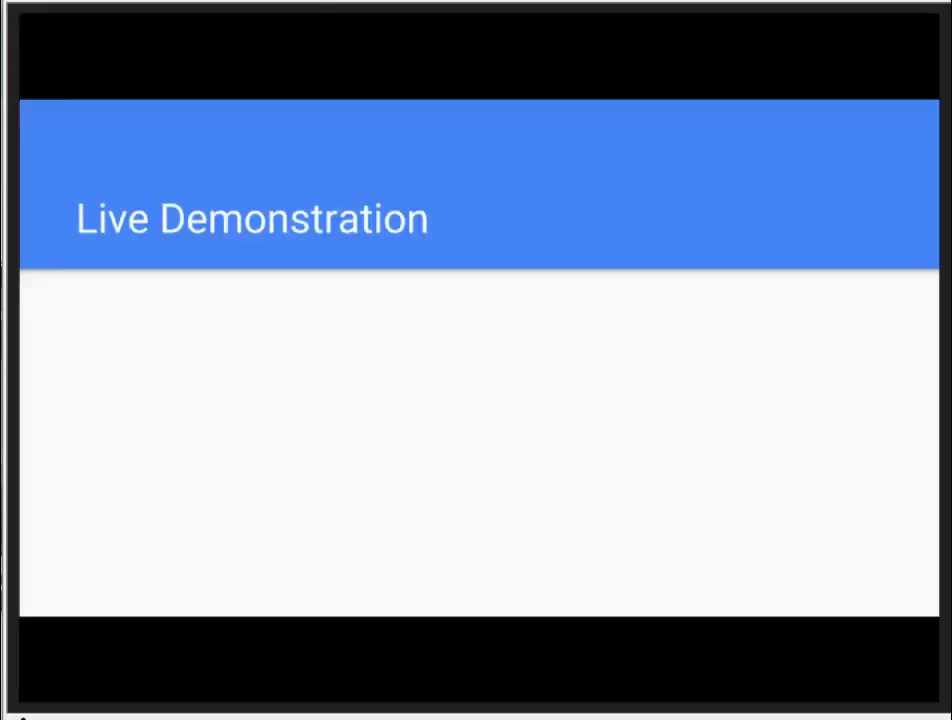
click(345, 229)
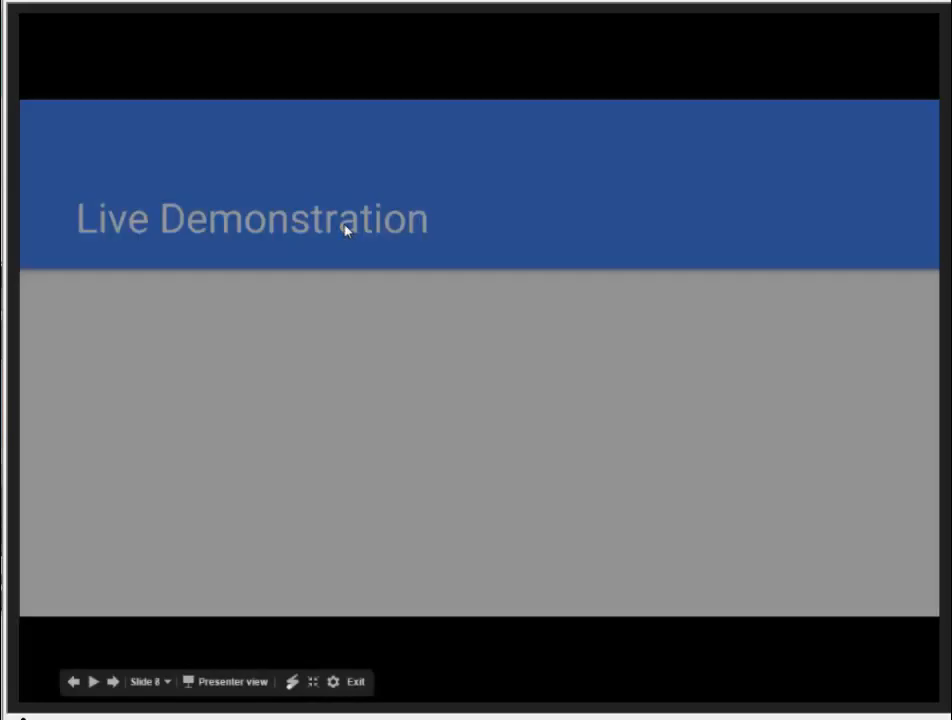
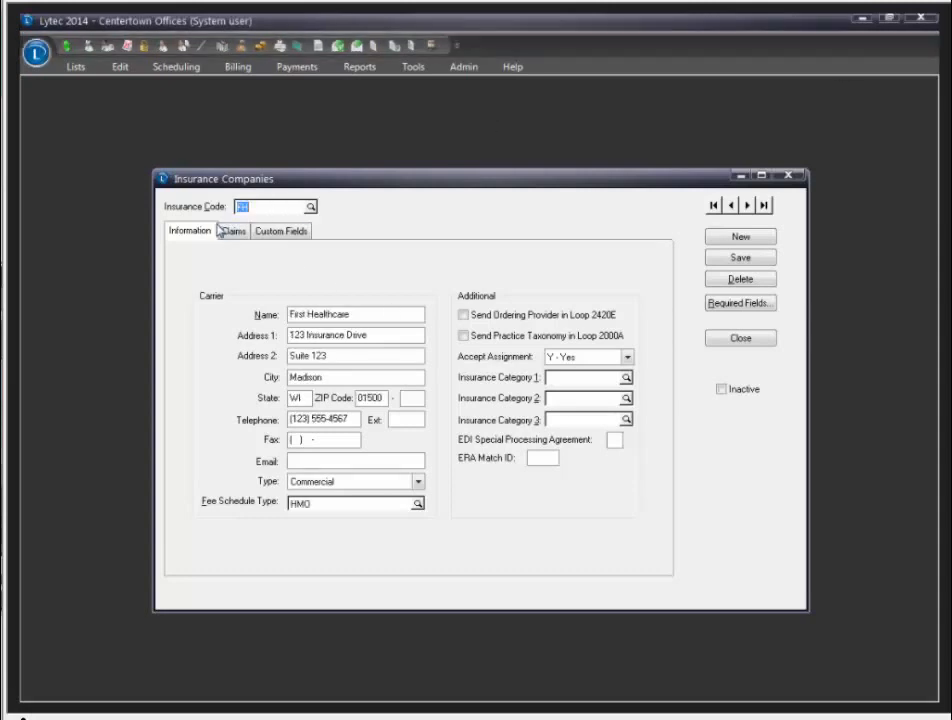
Step: Open Payer ID Lookup for First Healthcare's primary Eligibility Payer ID on the Claims tab
click(236, 231)
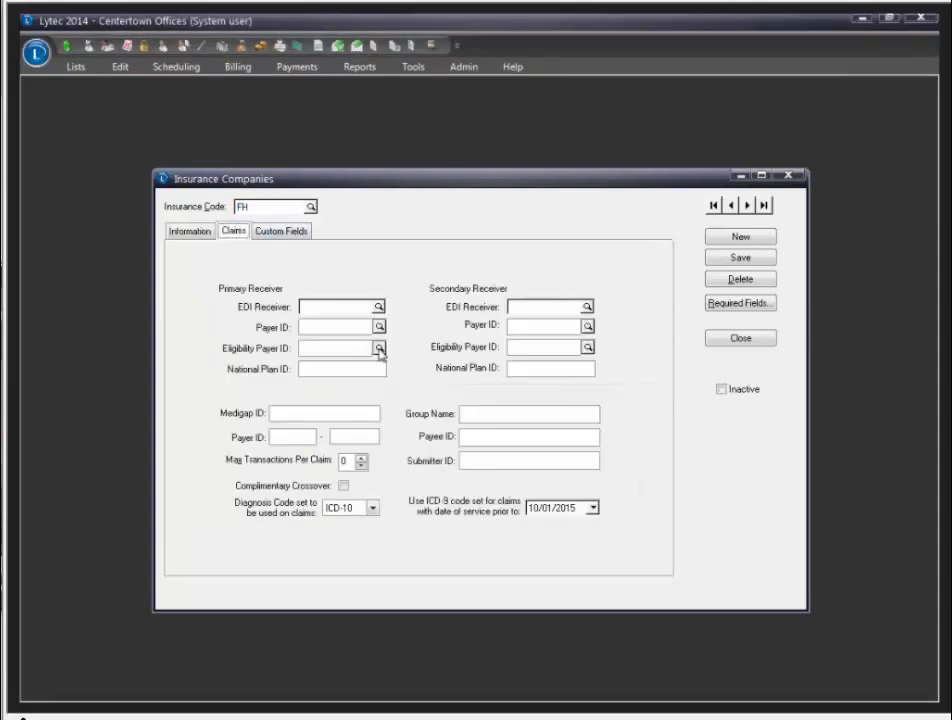
click(379, 348)
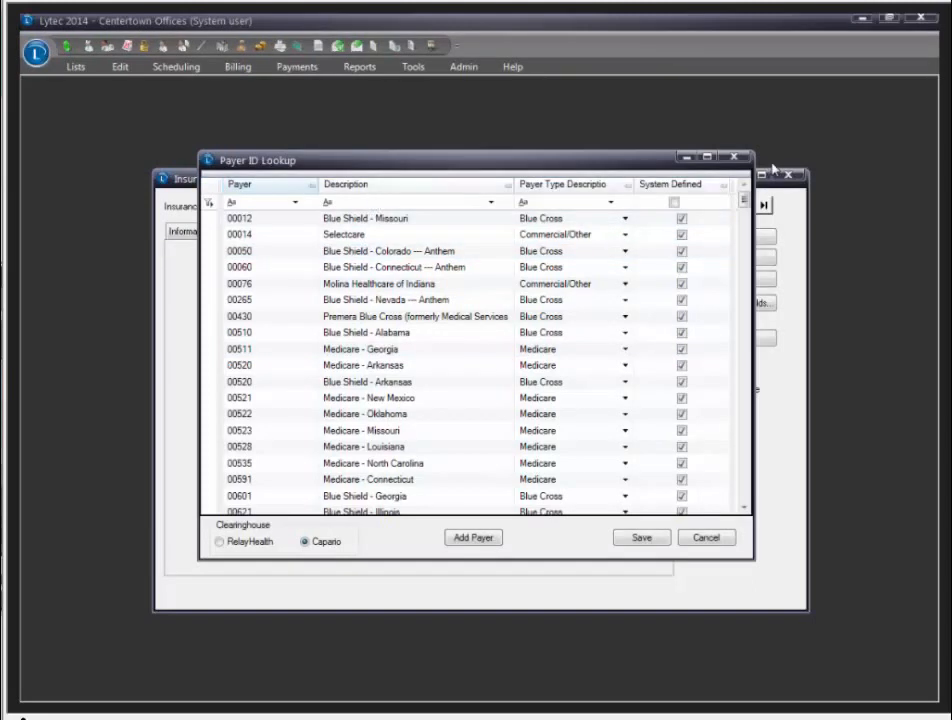
click(735, 157)
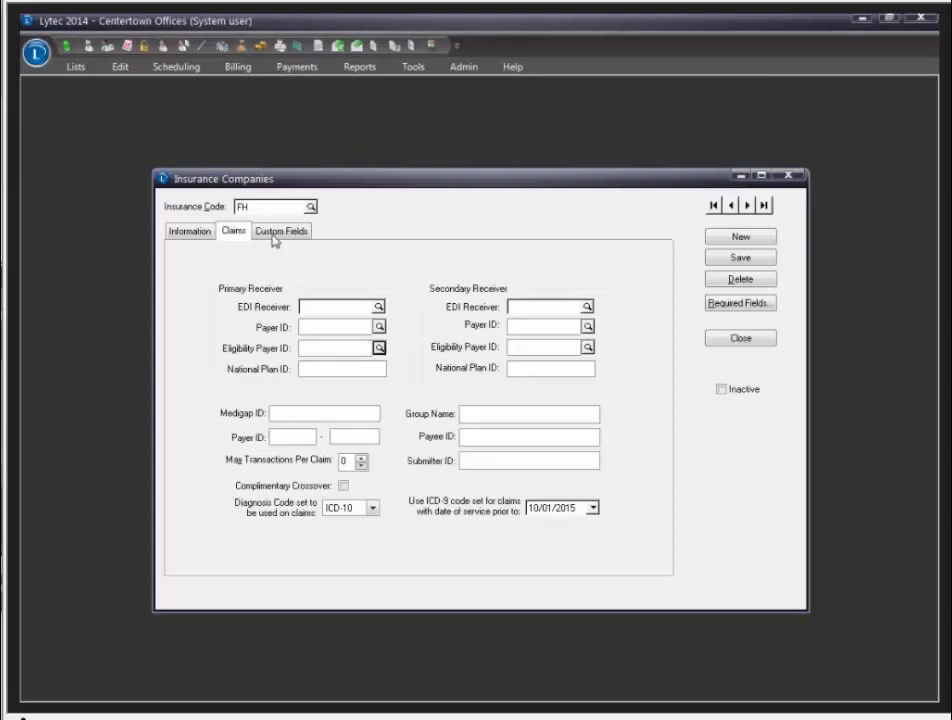
click(191, 231)
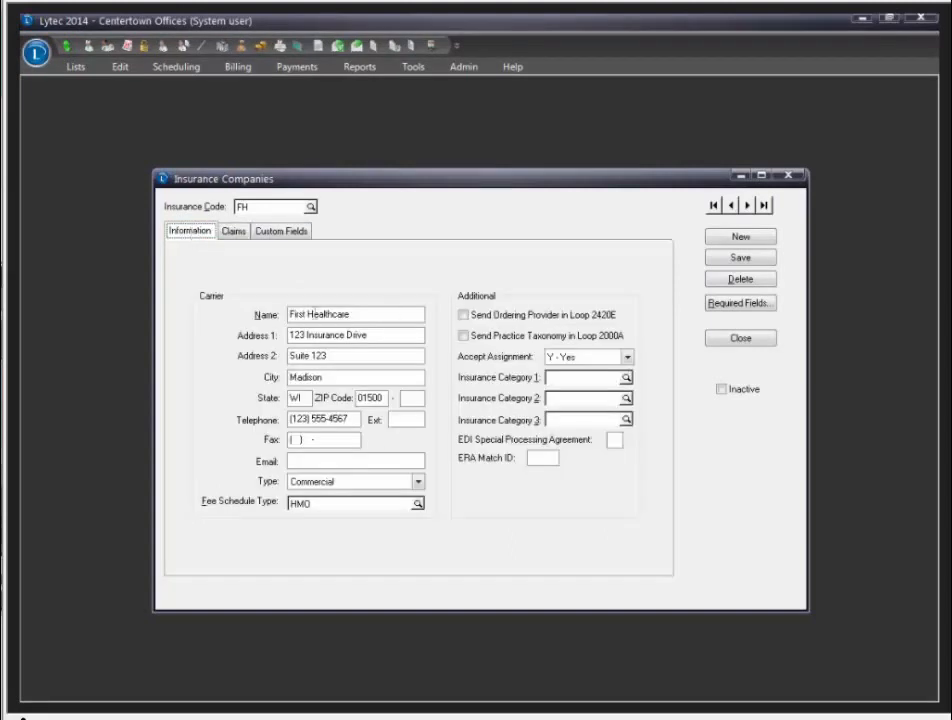
click(236, 234)
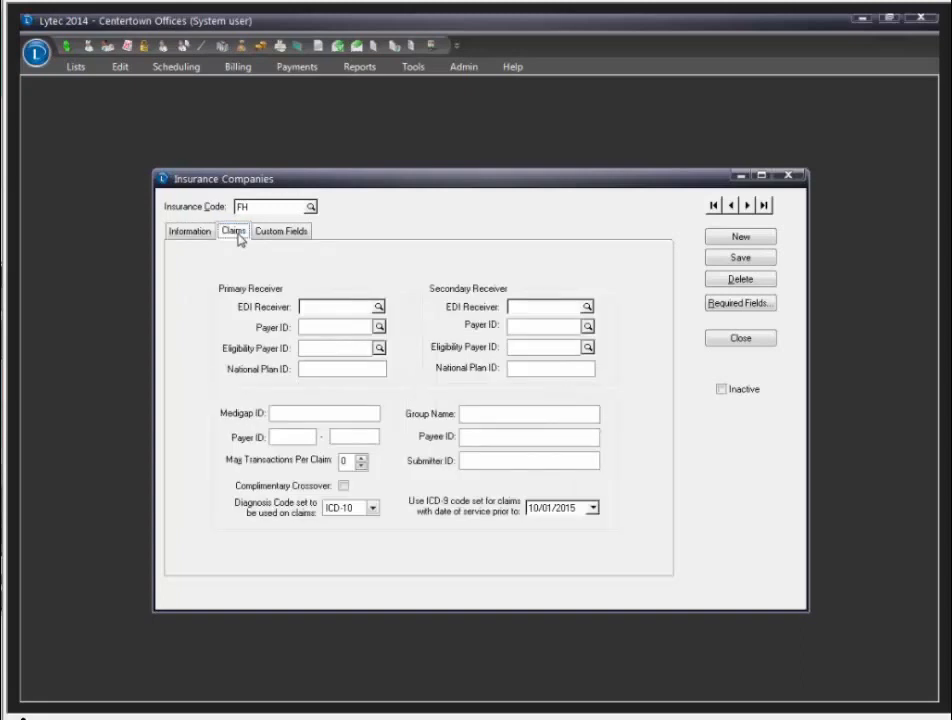
click(324, 350)
click(379, 348)
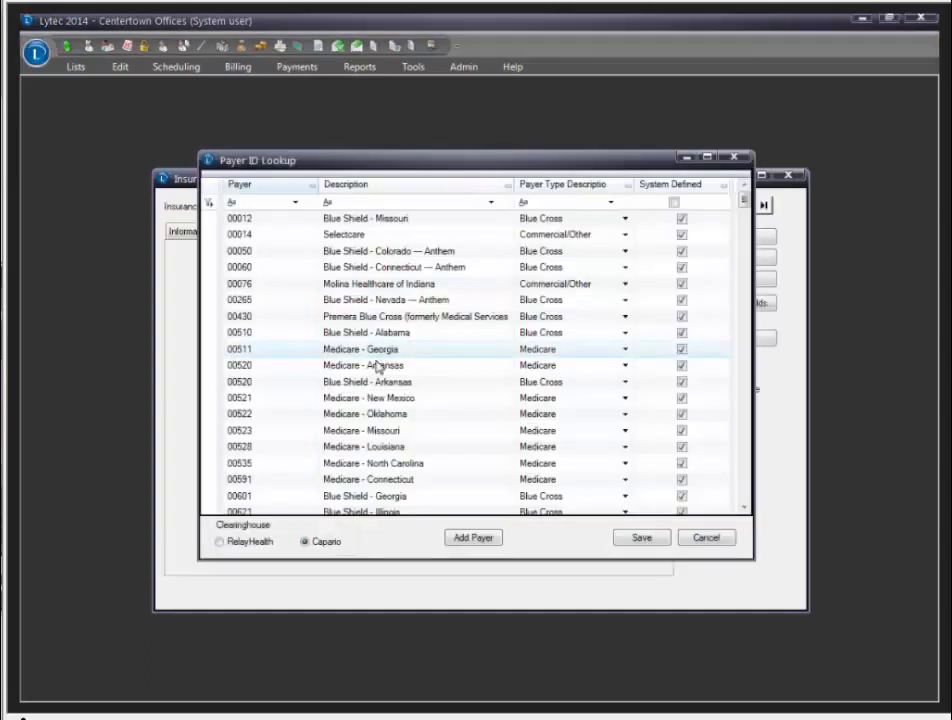
Step: List RelayHealth payers, filter descriptions by 'first', then clear the filter to show all payers
click(221, 542)
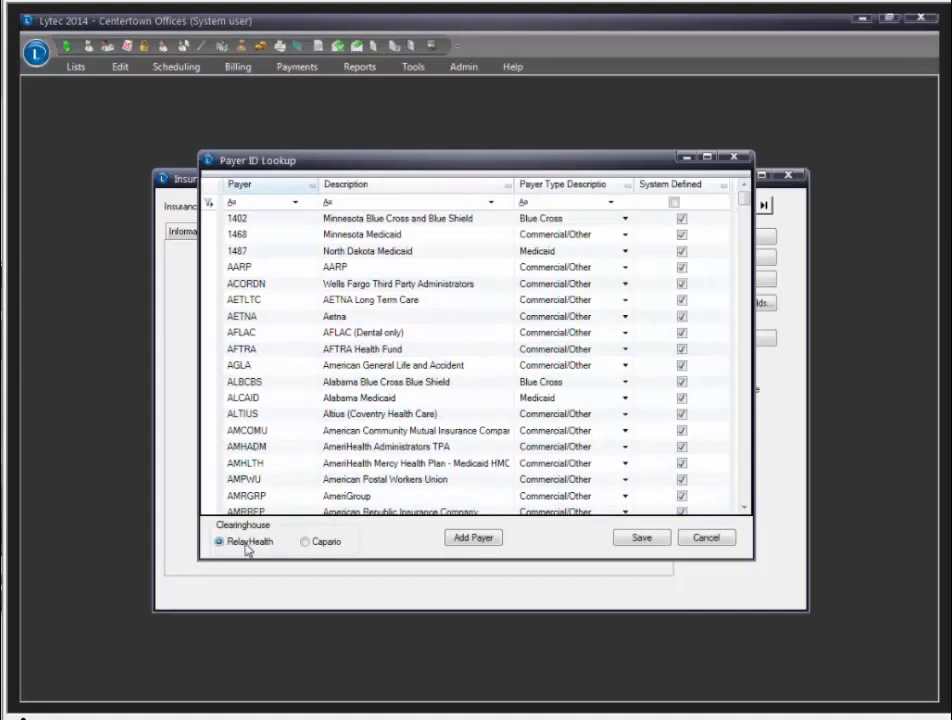
click(330, 202)
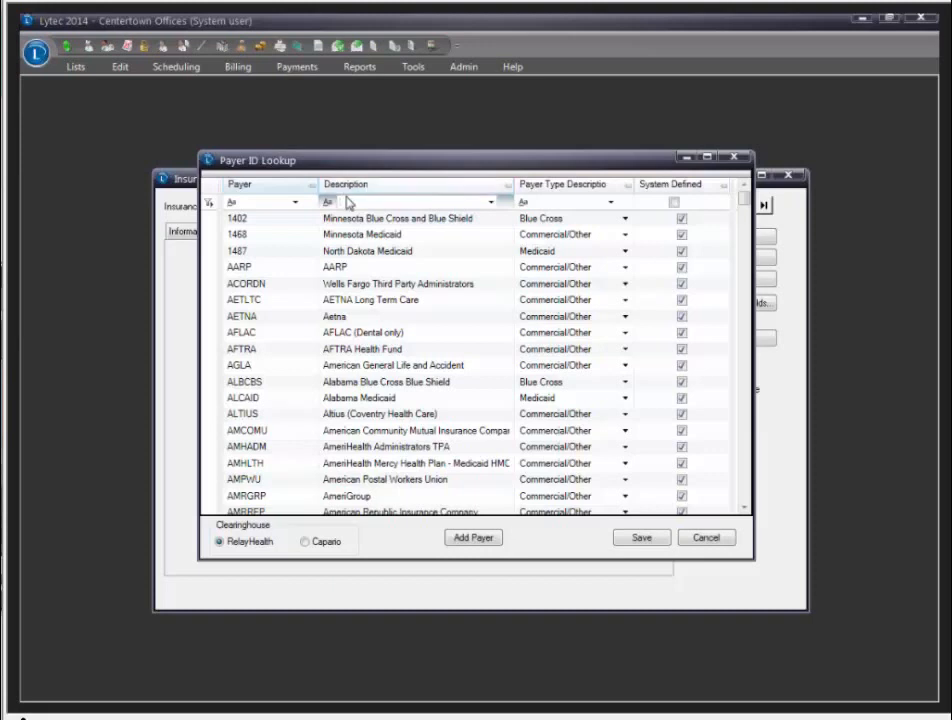
text(first)
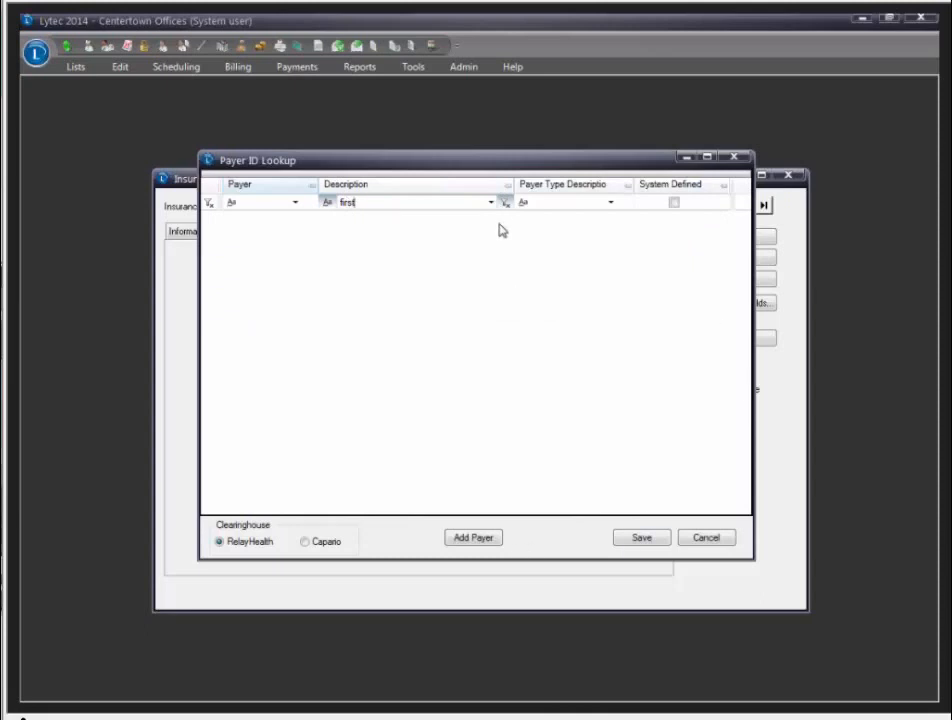
drag(635, 163, 695, 236)
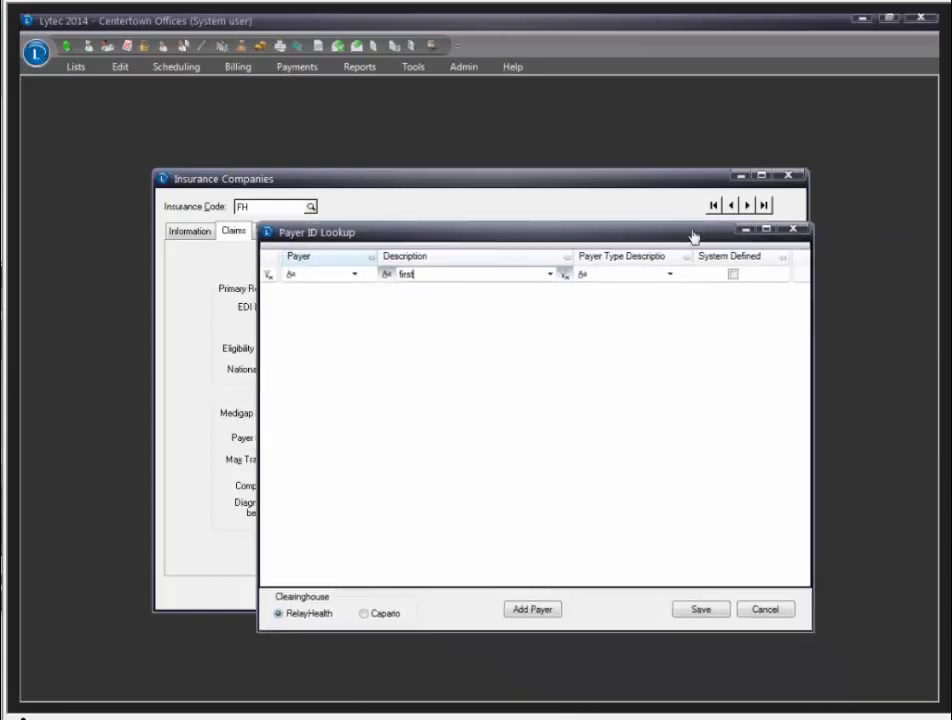
click(551, 275)
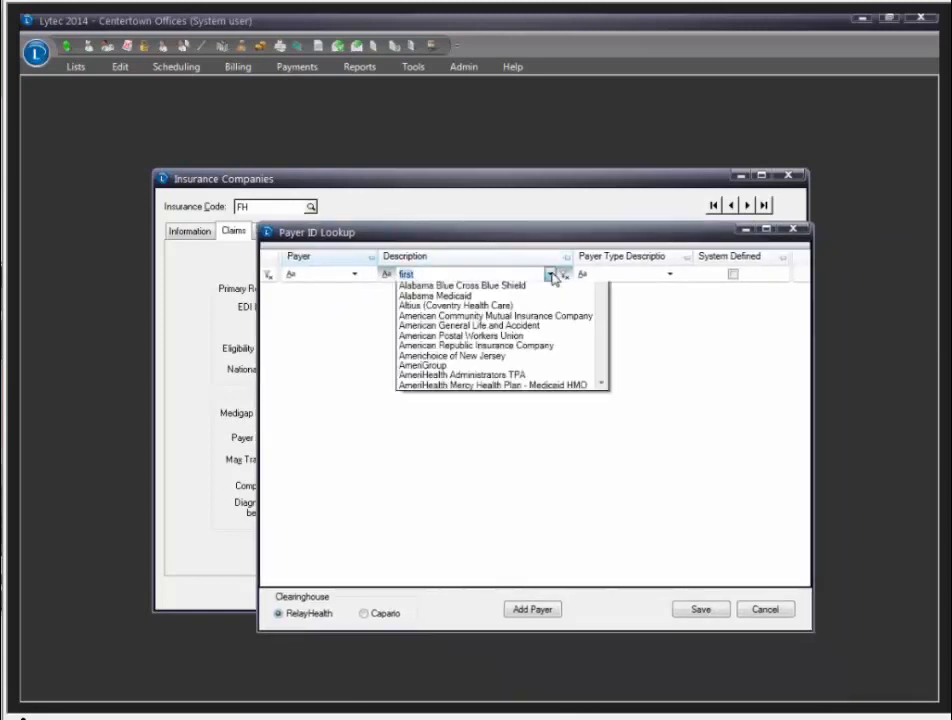
click(443, 273)
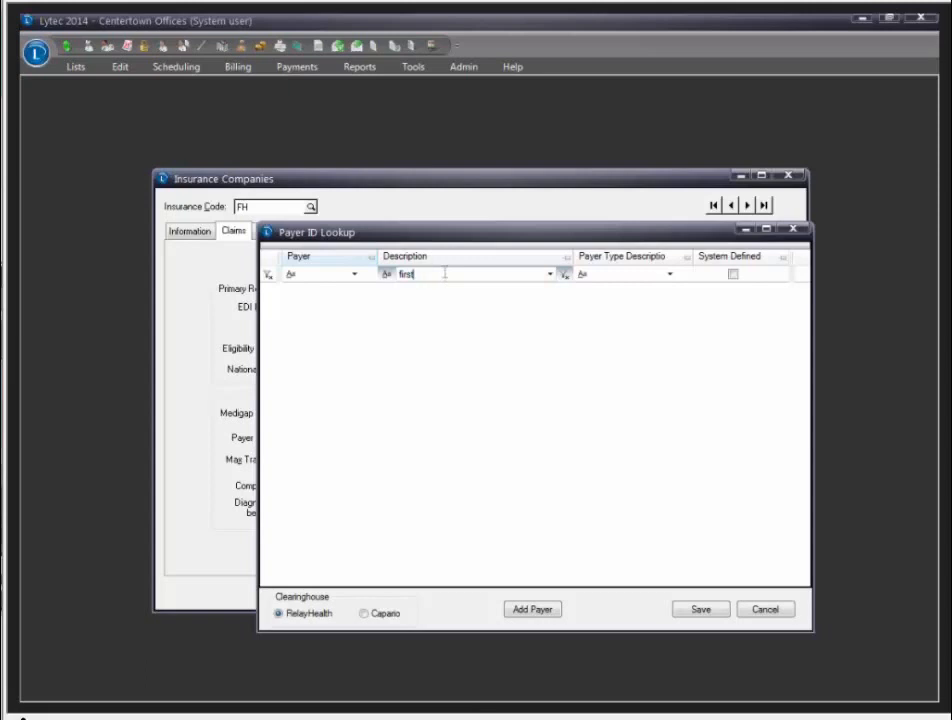
key(BackSpace)
key(BackSpace)
key(BackSpace)
key(BackSpace)
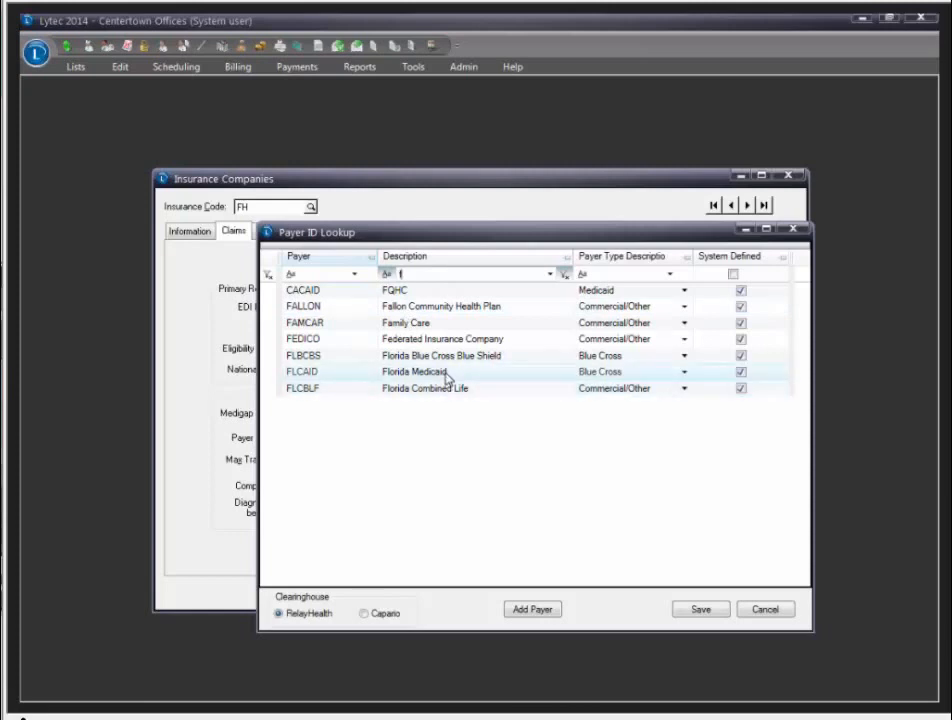
key(BackSpace)
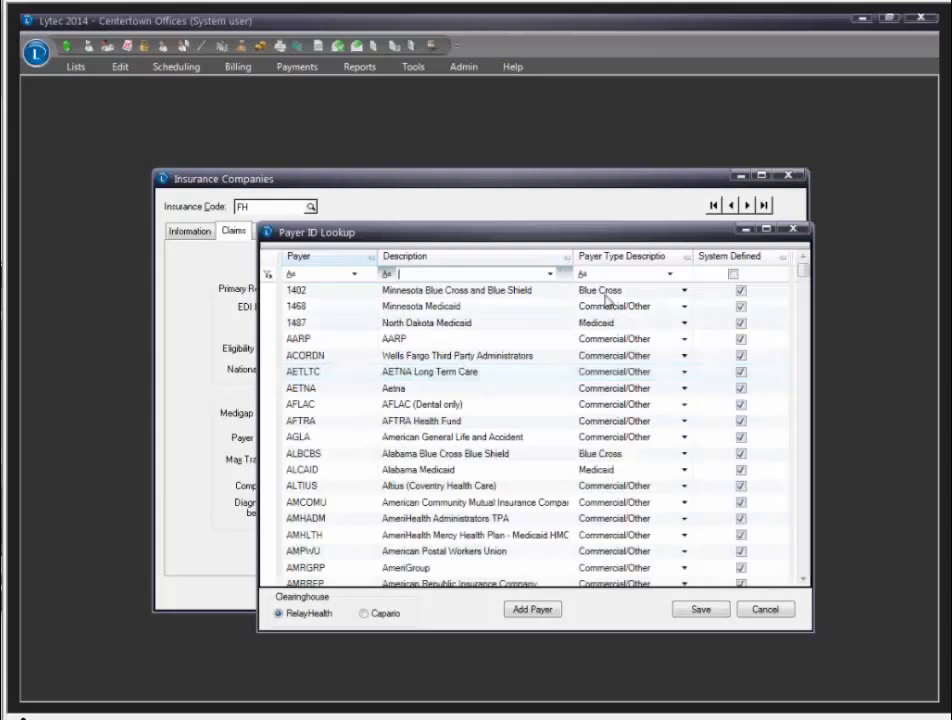
Step: Sort payers by type, review the state Medicaid entries including MDCAID, then cancel the lookup
click(632, 258)
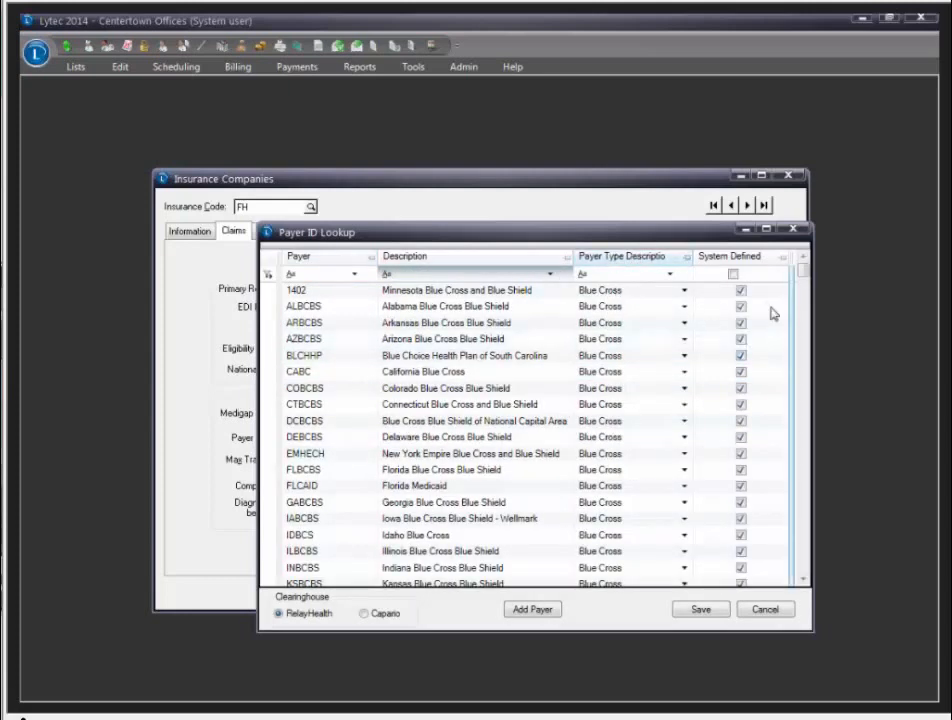
drag(803, 270, 803, 425)
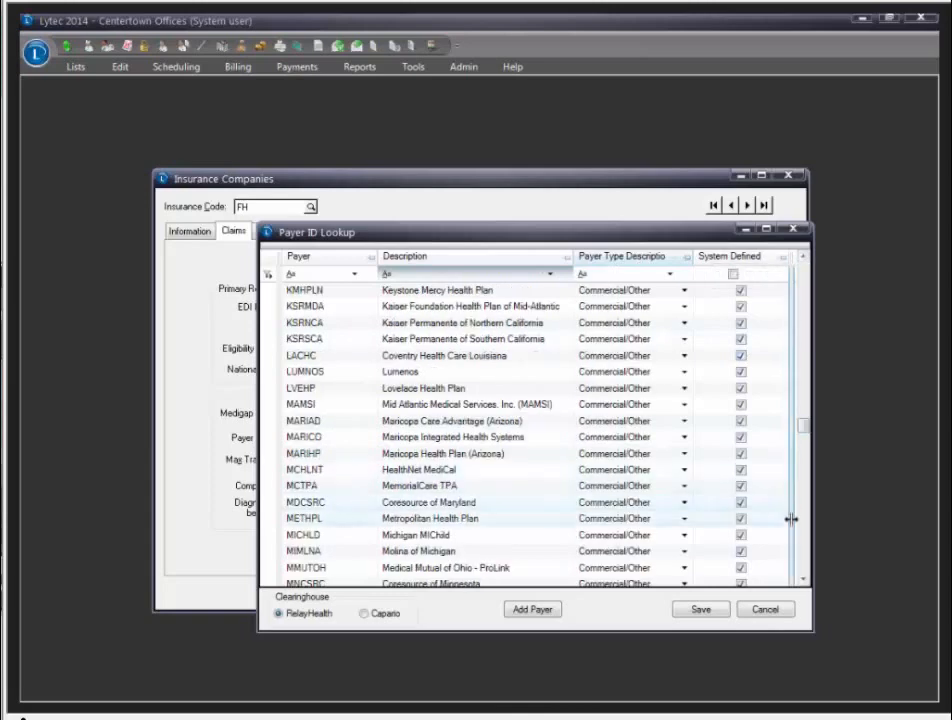
click(805, 563)
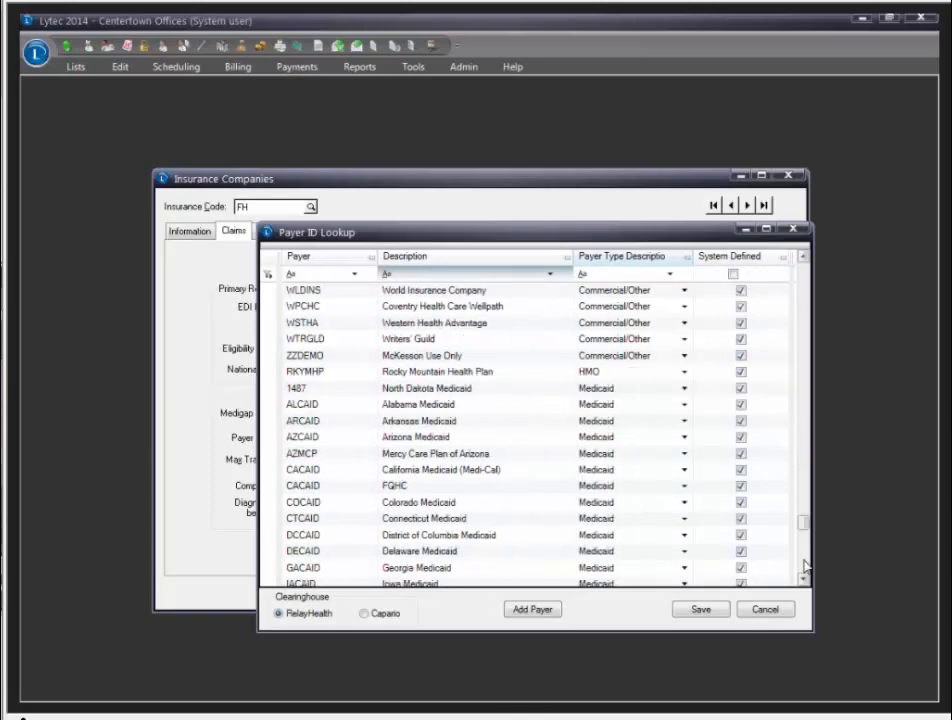
click(805, 563)
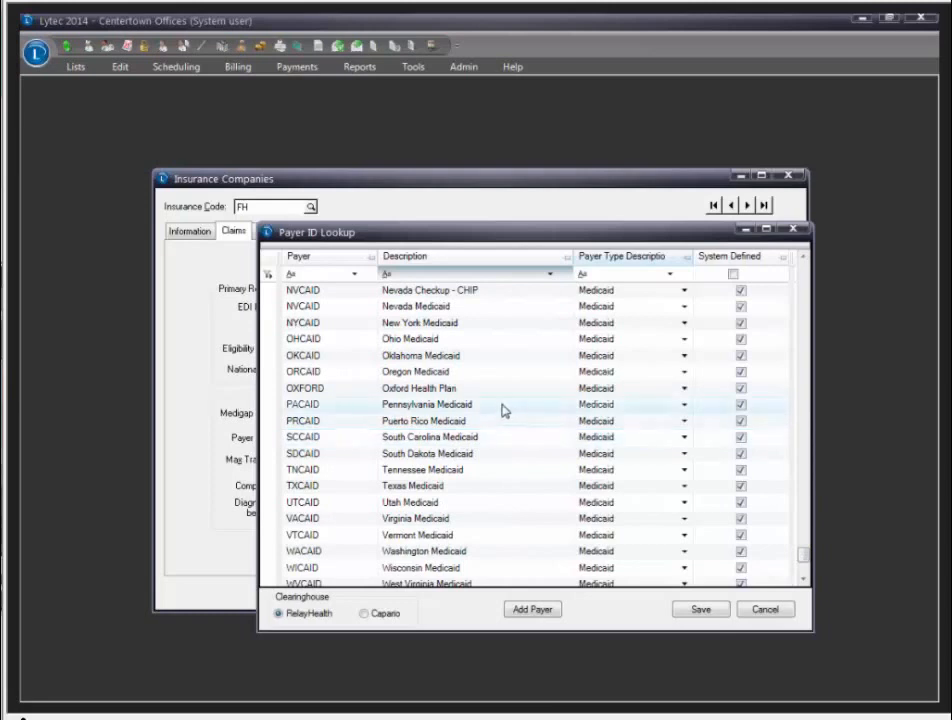
click(450, 405)
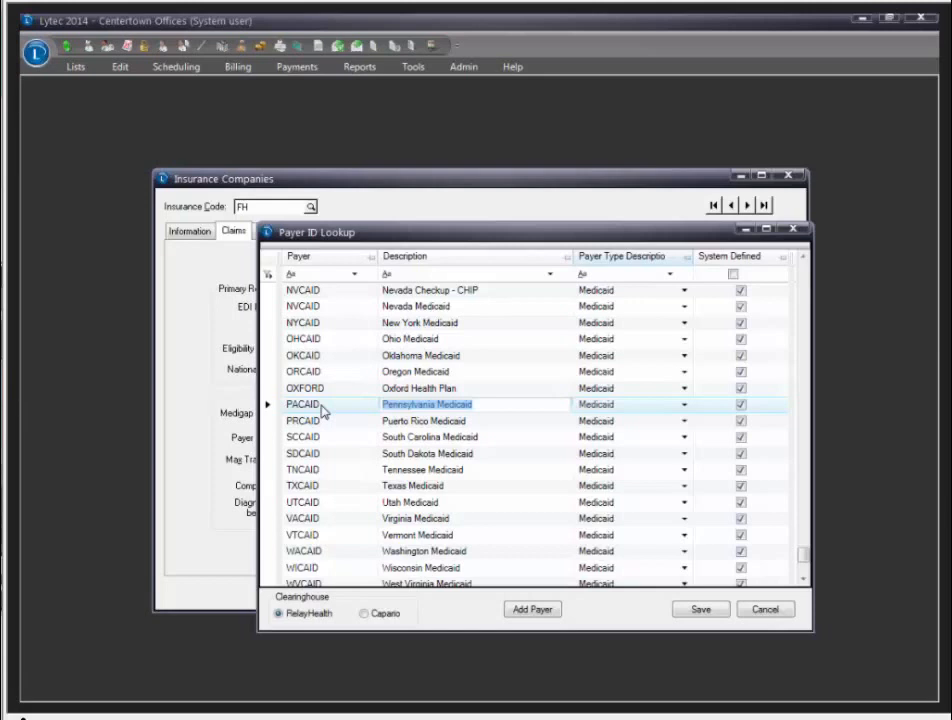
click(805, 282)
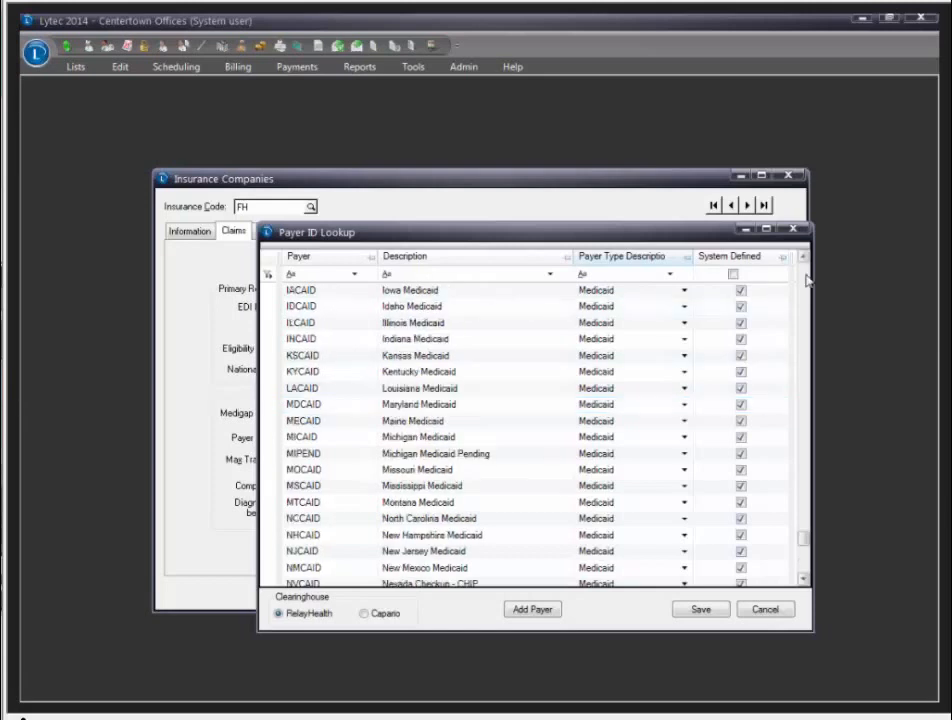
click(378, 402)
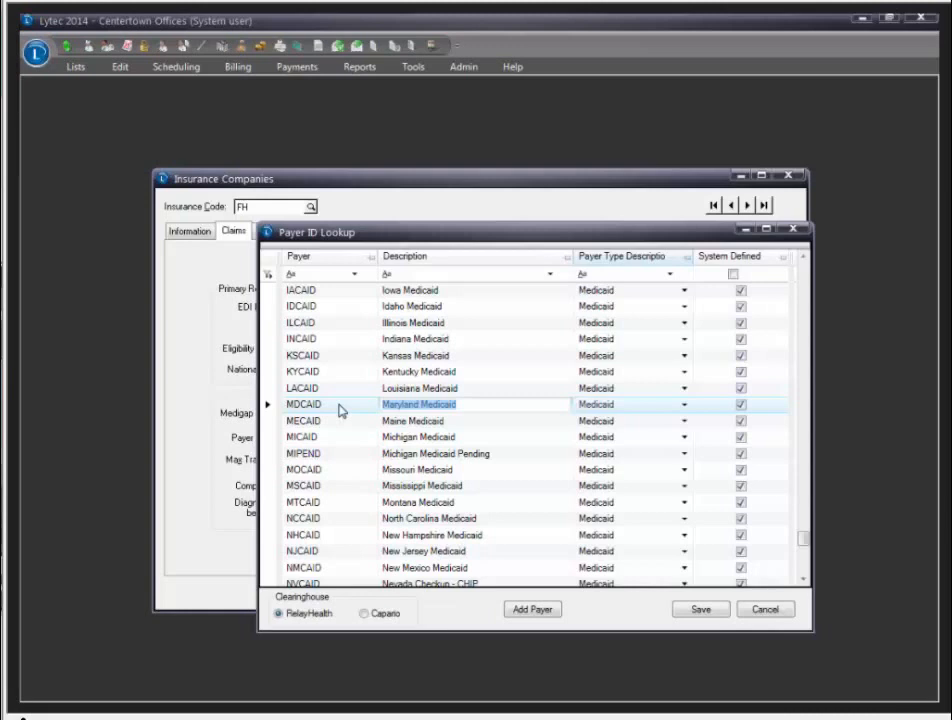
click(766, 612)
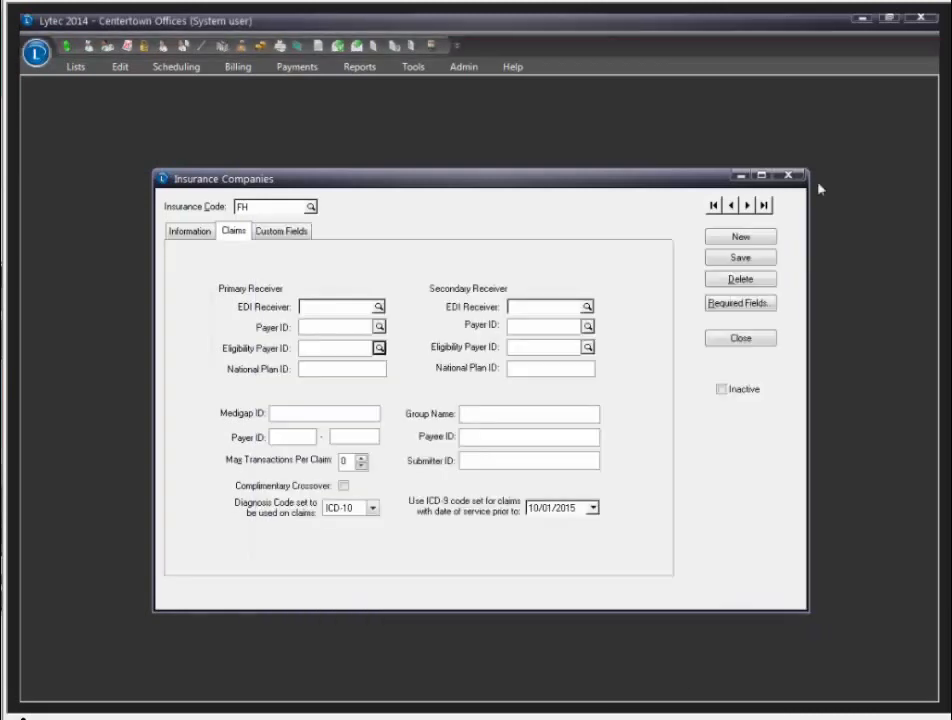
Step: Close First Healthcare's record, open Patients past the Notes message, and show Eligibility Verification results
click(788, 175)
click(84, 67)
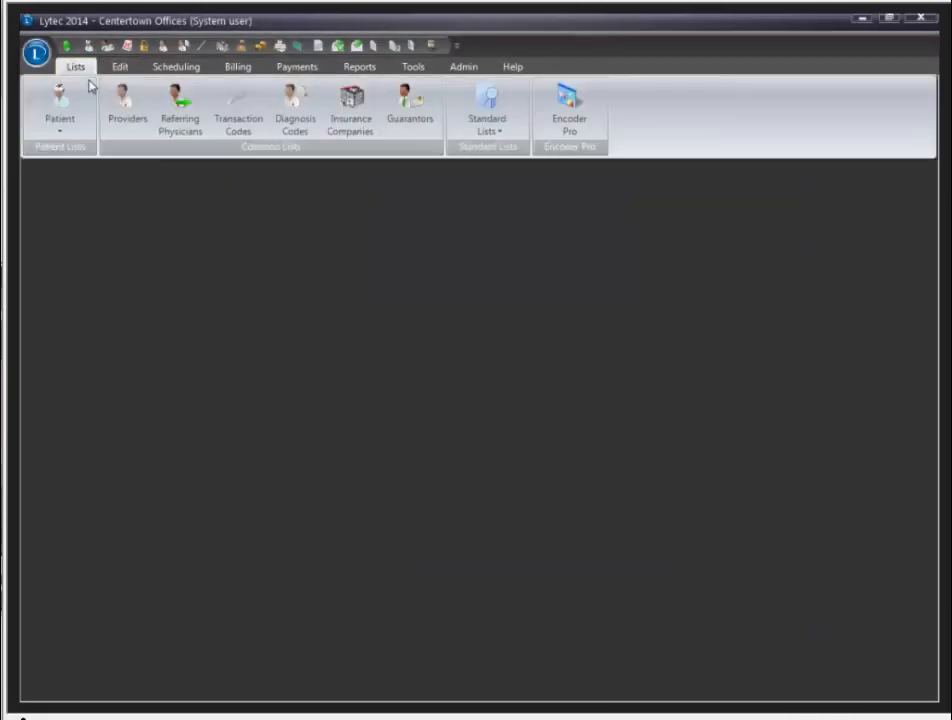
click(59, 130)
click(72, 206)
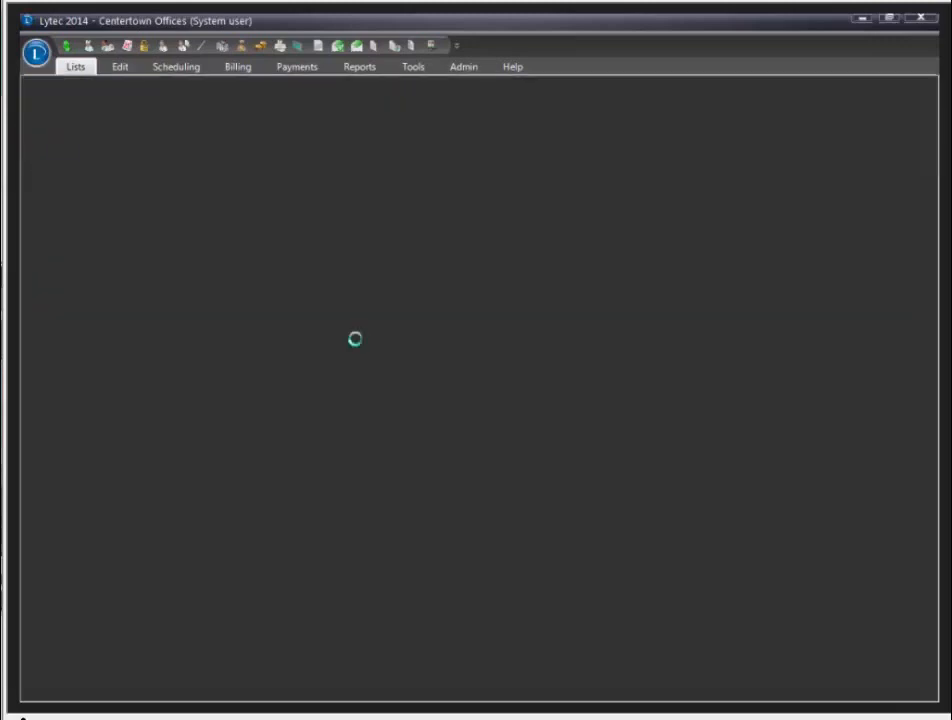
click(490, 390)
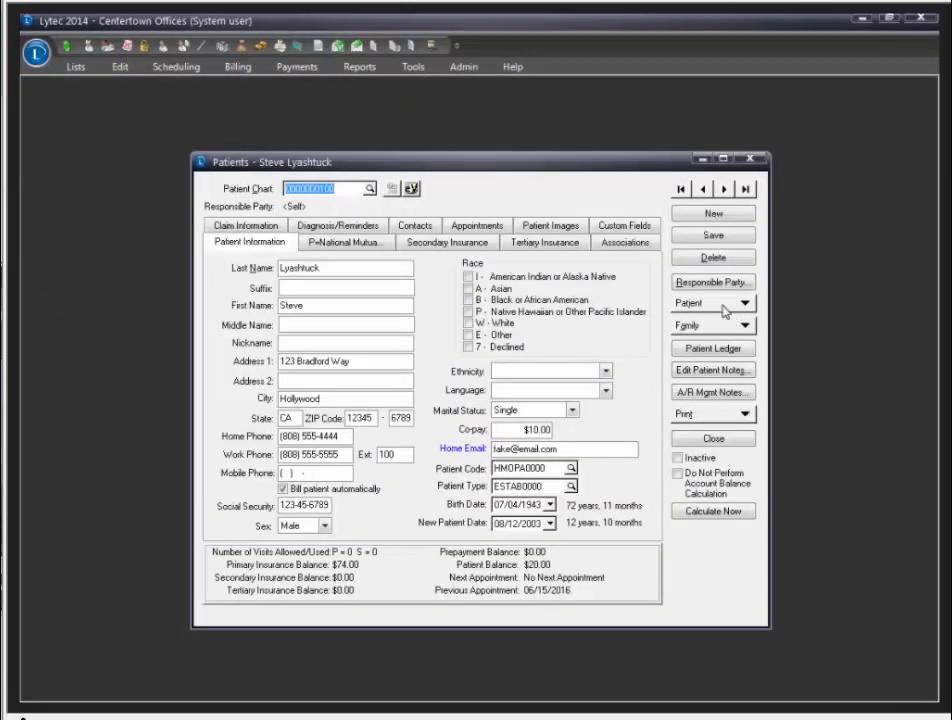
click(728, 305)
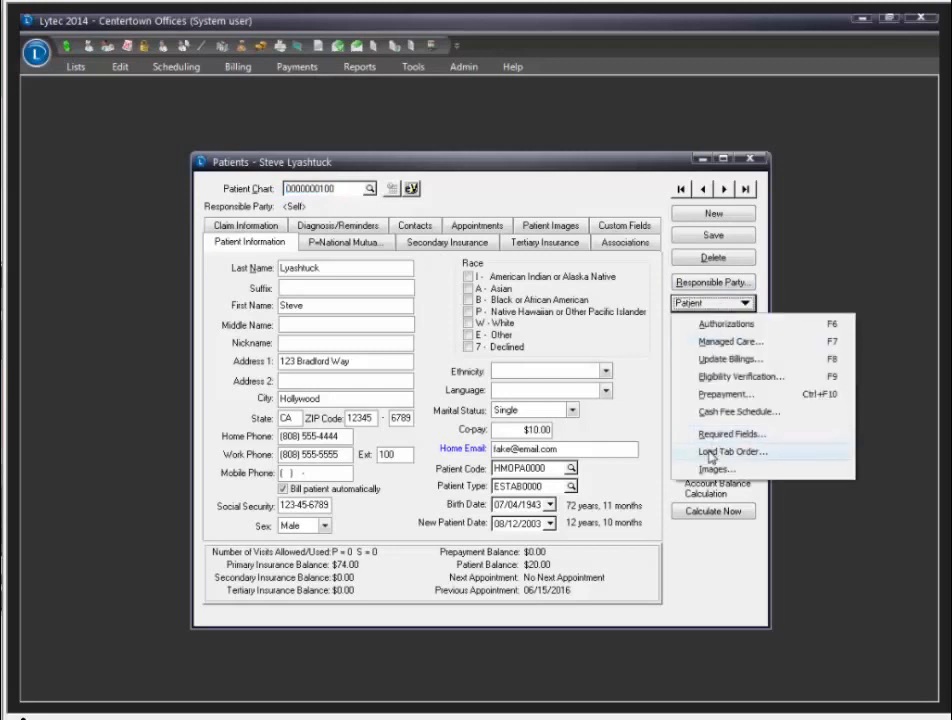
click(740, 376)
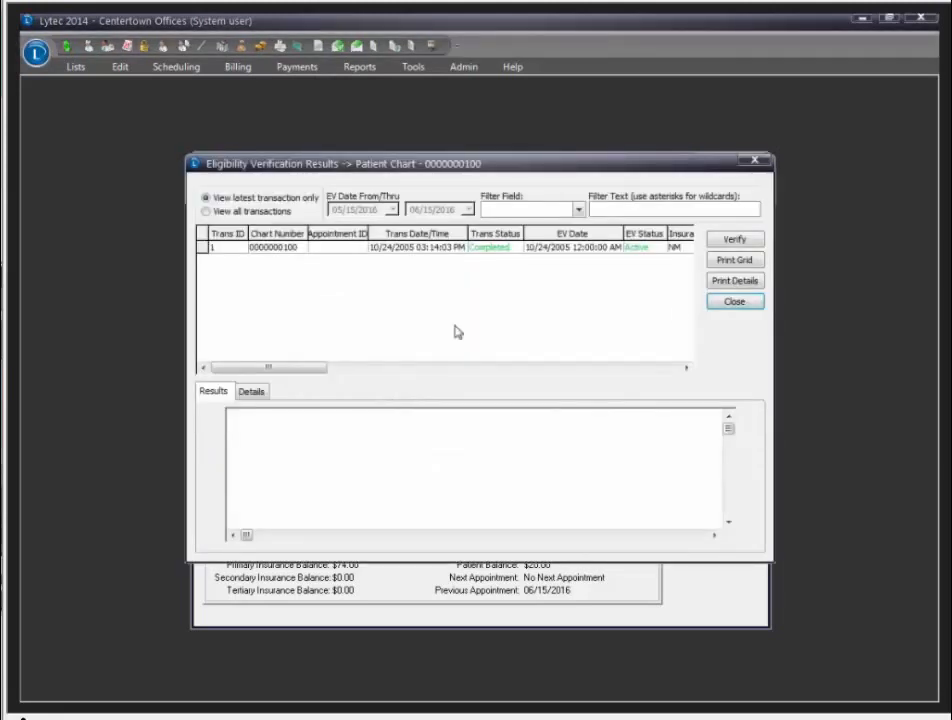
Step: Inspect the latest transaction's Active coverage and in-network copays, then close the results
click(446, 249)
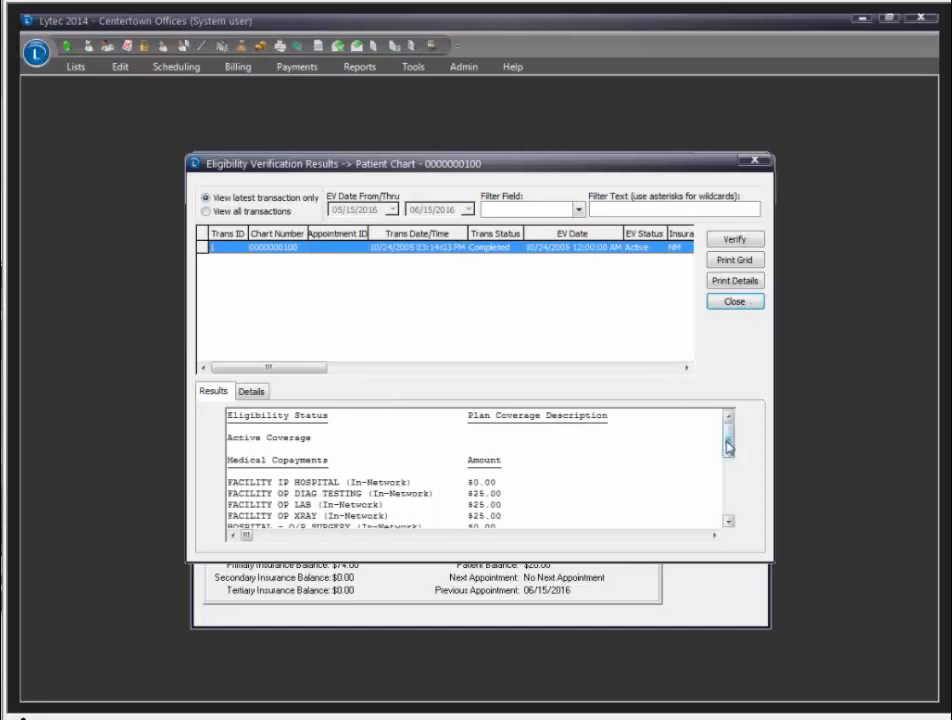
drag(728, 447, 729, 468)
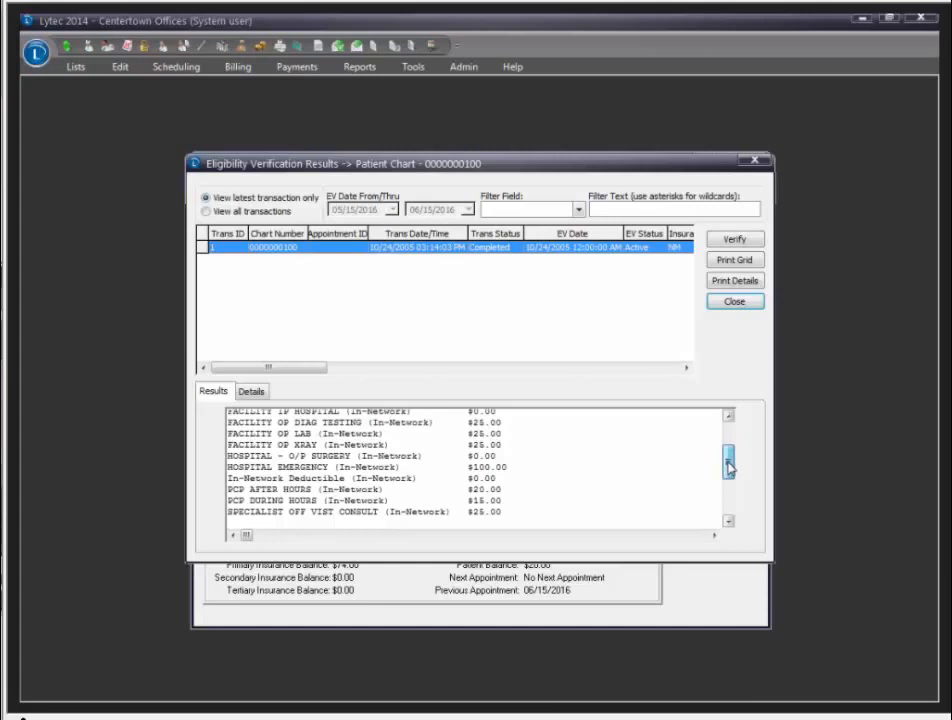
drag(729, 468, 729, 440)
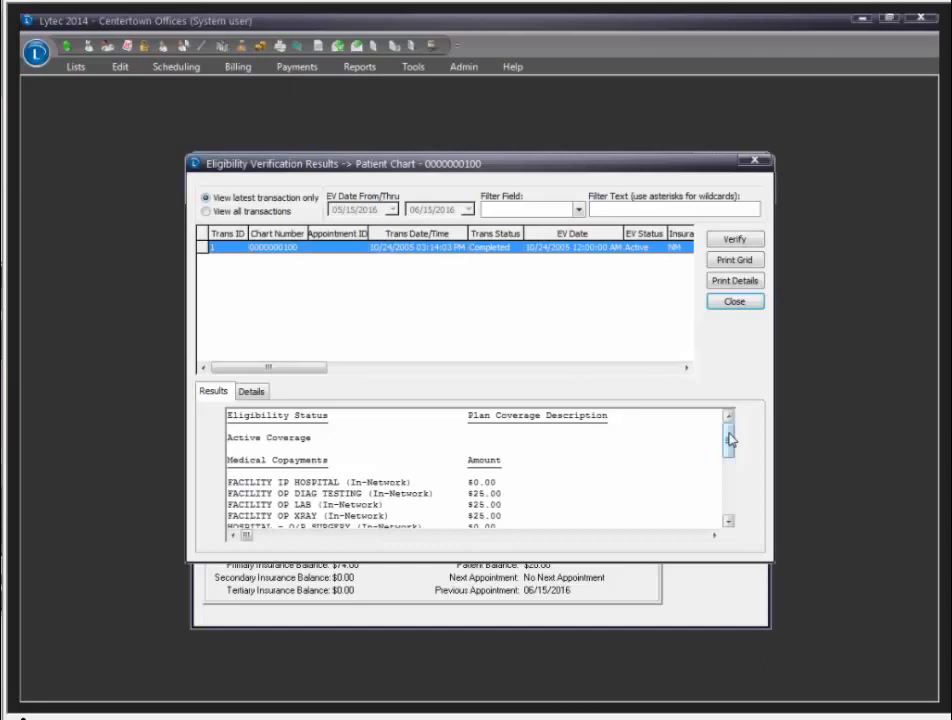
click(732, 302)
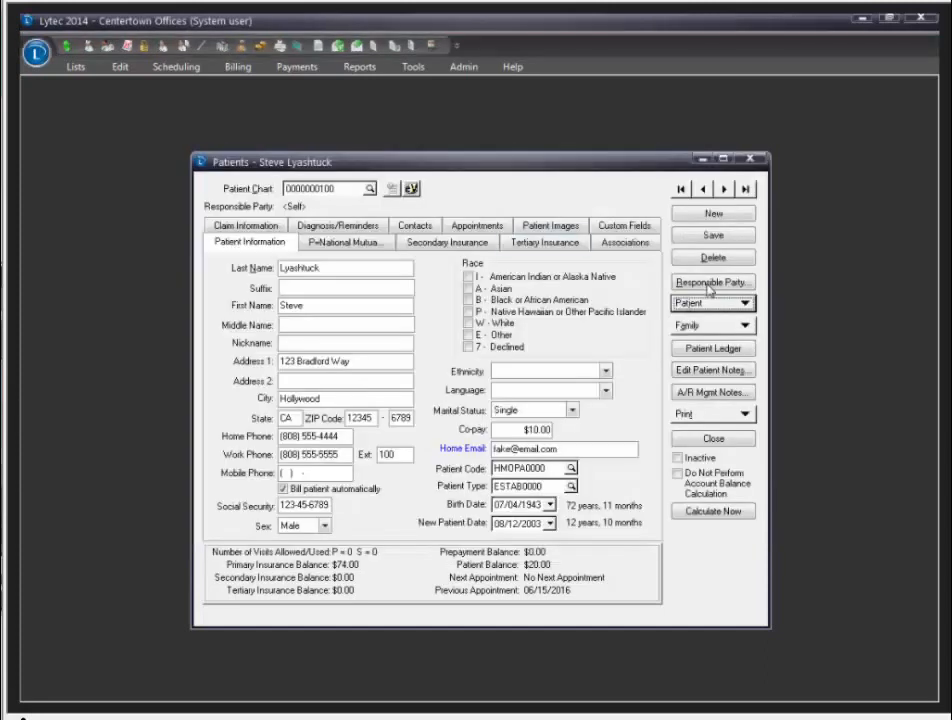
Step: Open provider DDL under Lists > Providers and check Allow Eligibility Verification and Signature on File
click(748, 160)
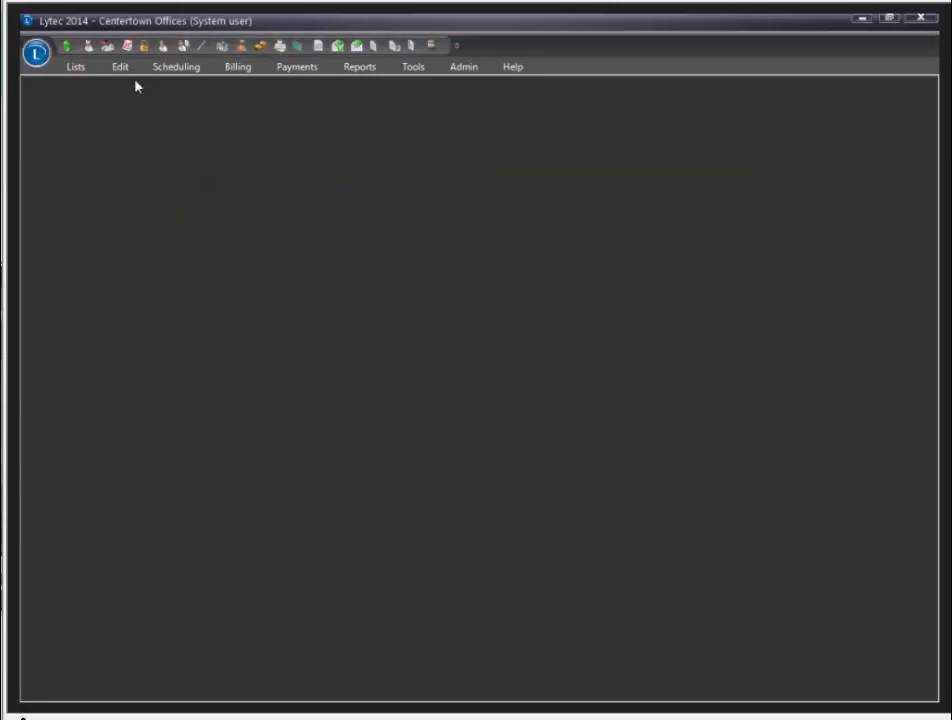
click(80, 68)
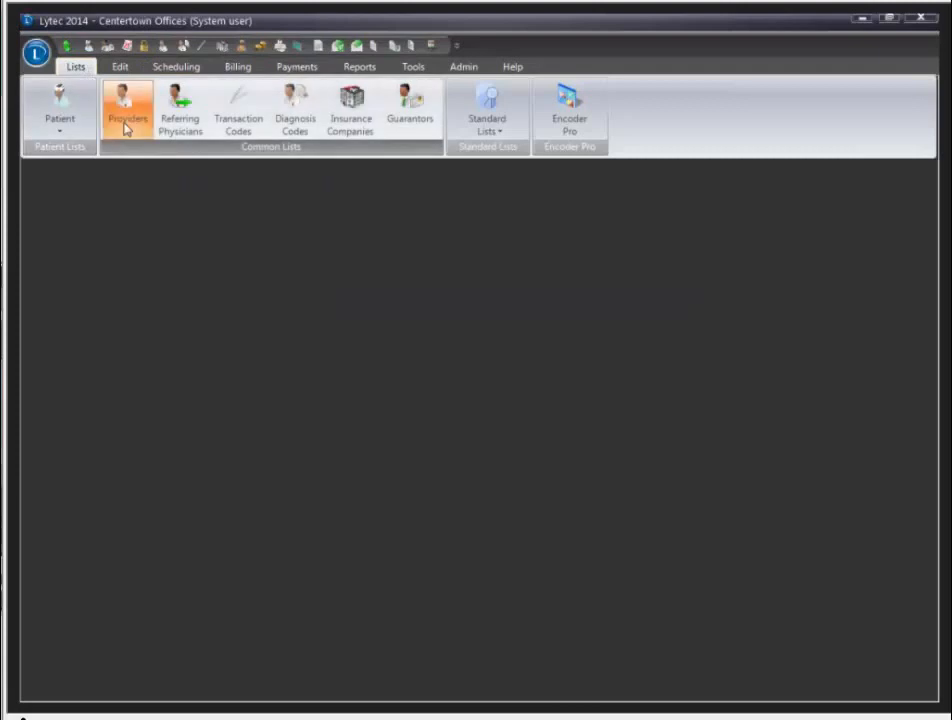
click(127, 127)
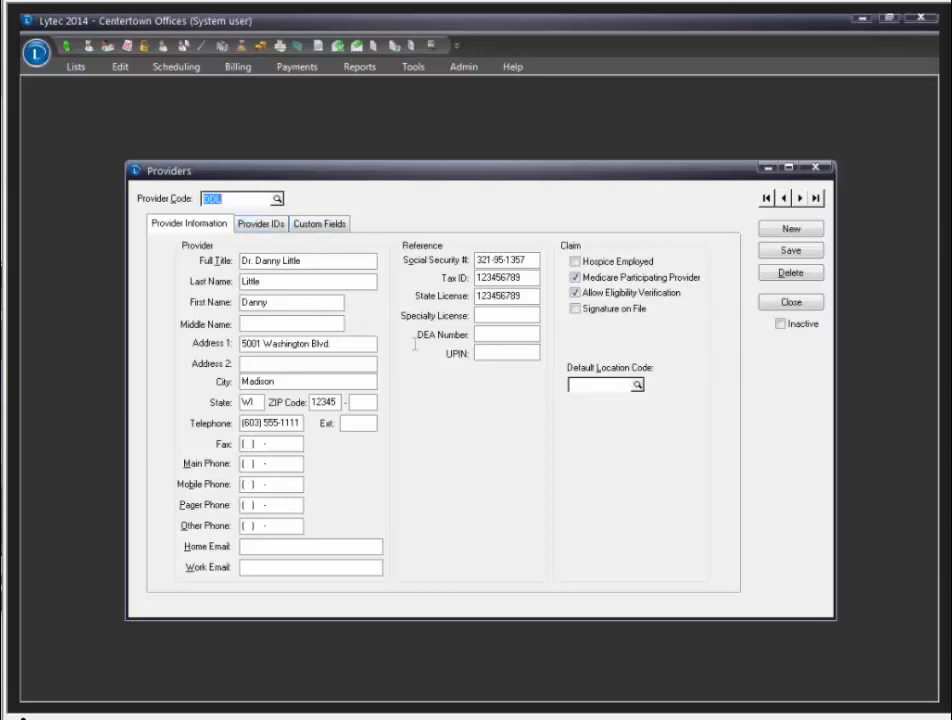
click(576, 293)
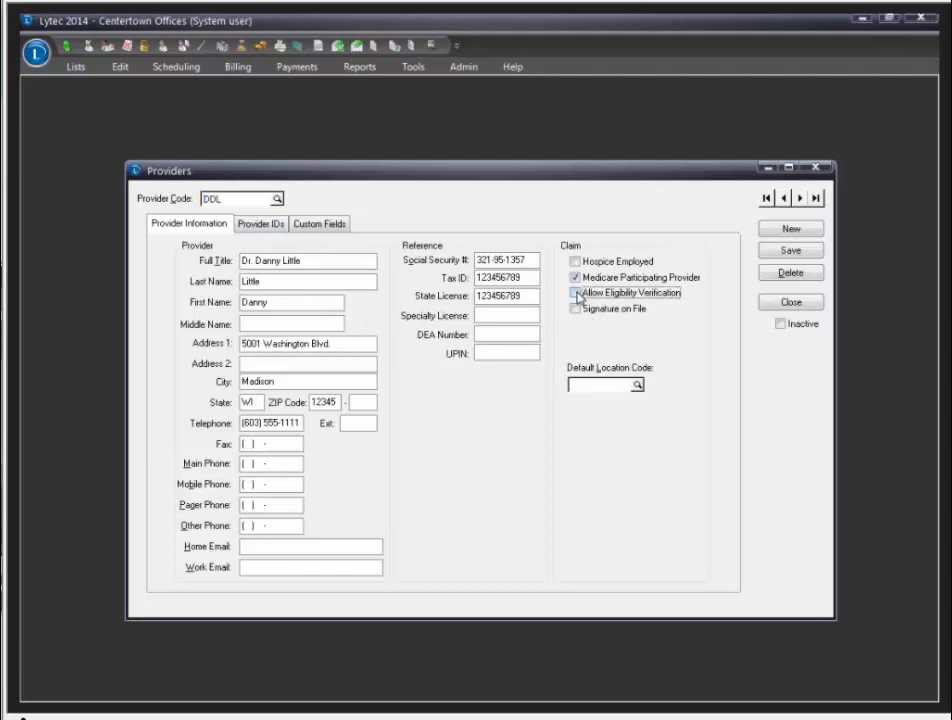
click(577, 294)
click(576, 309)
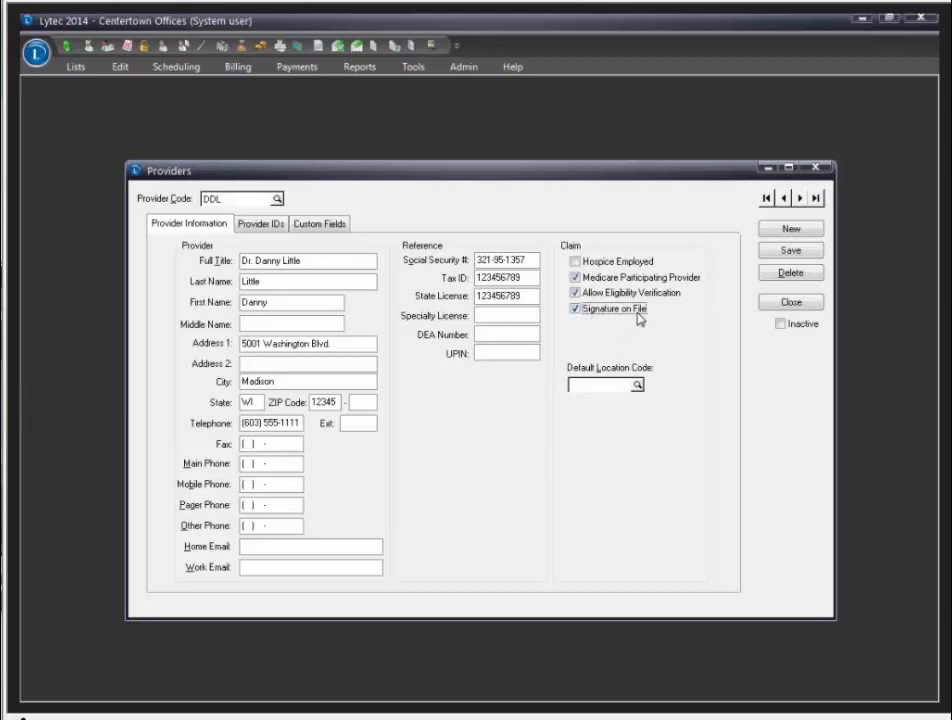
click(261, 226)
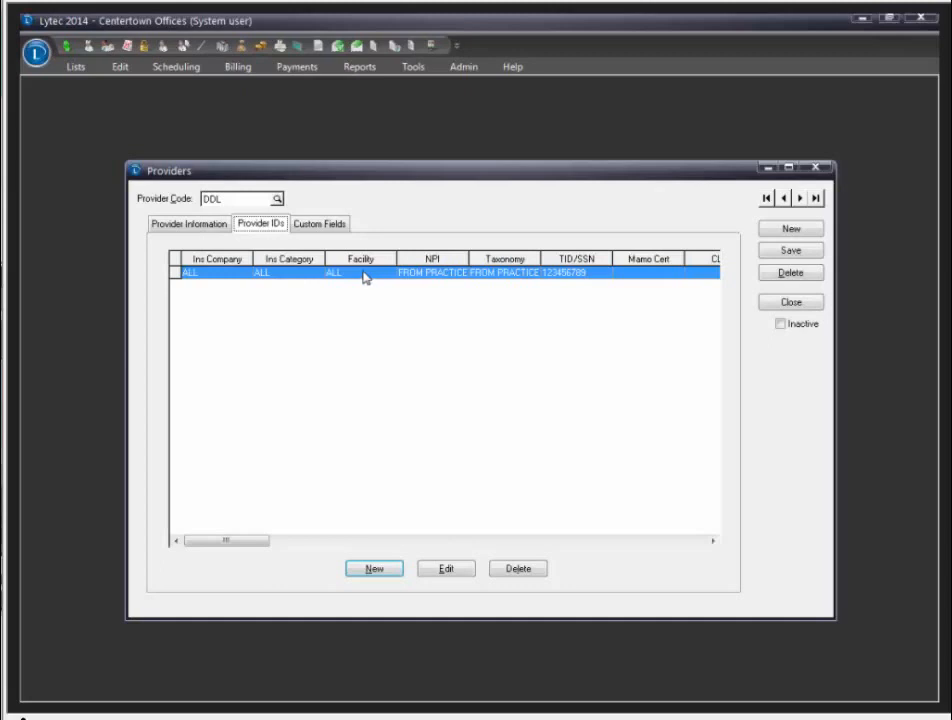
click(178, 225)
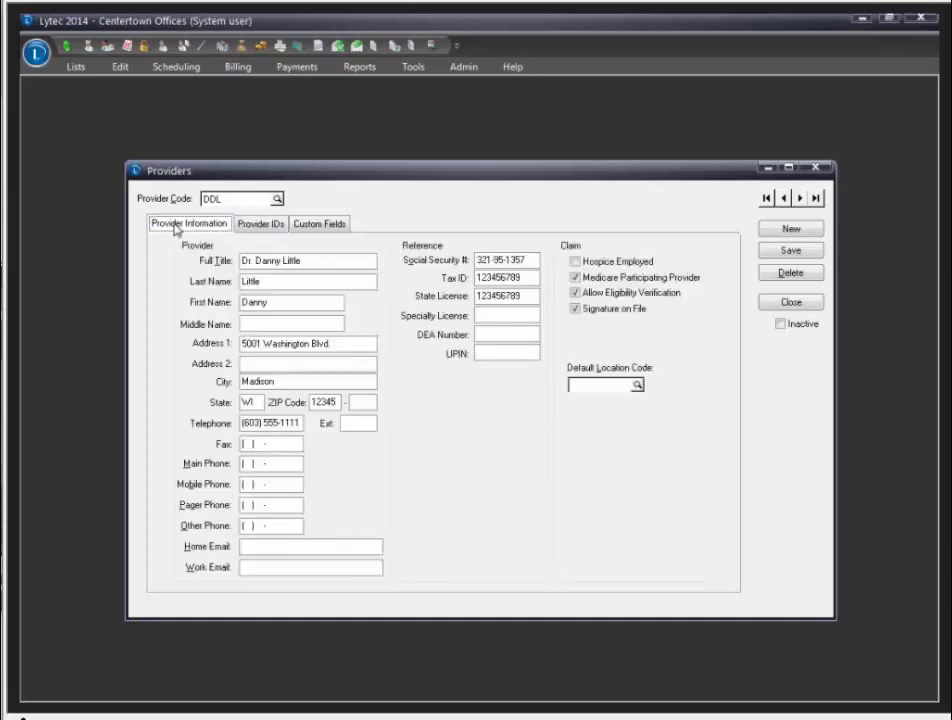